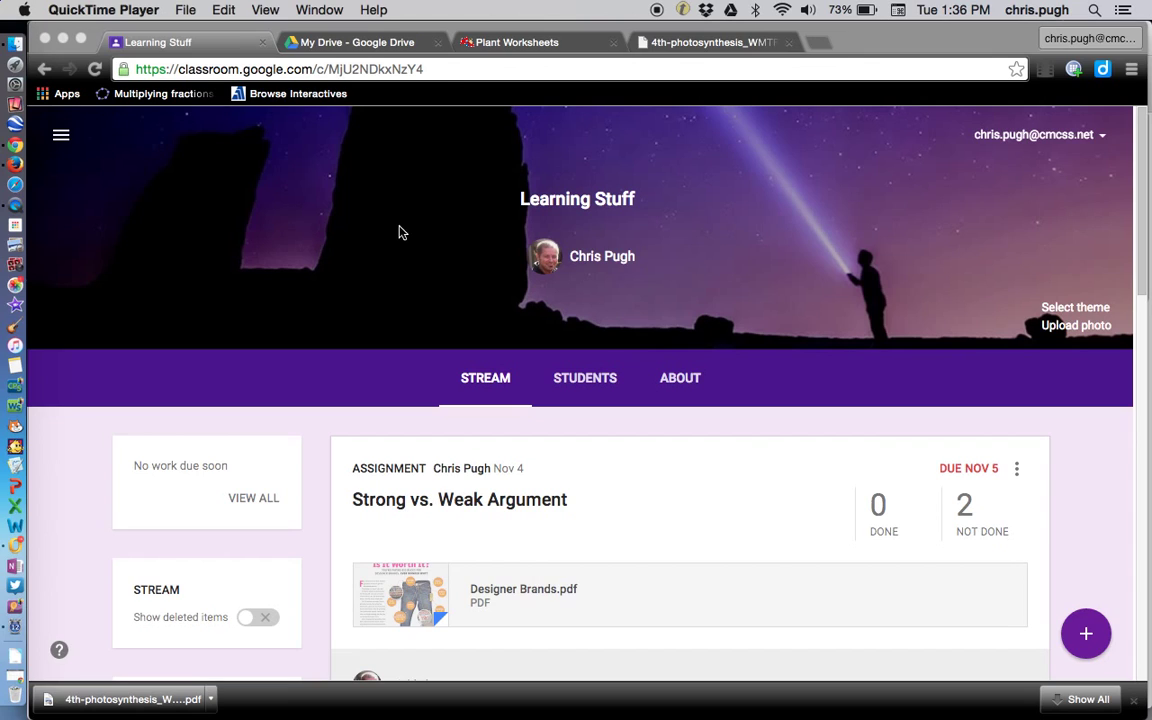
- Browse the Plant Worksheets page down to the free 4th-grade Article: Photosynthesis listing
click(522, 44)
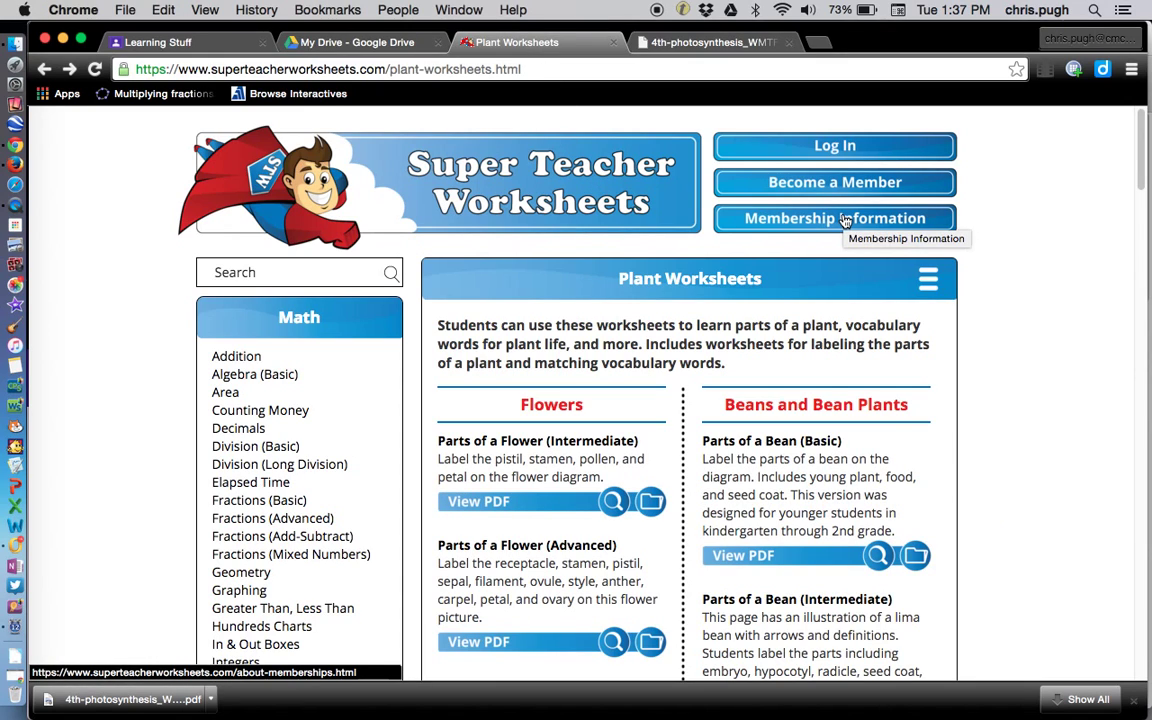
scroll(843, 225, down, 10)
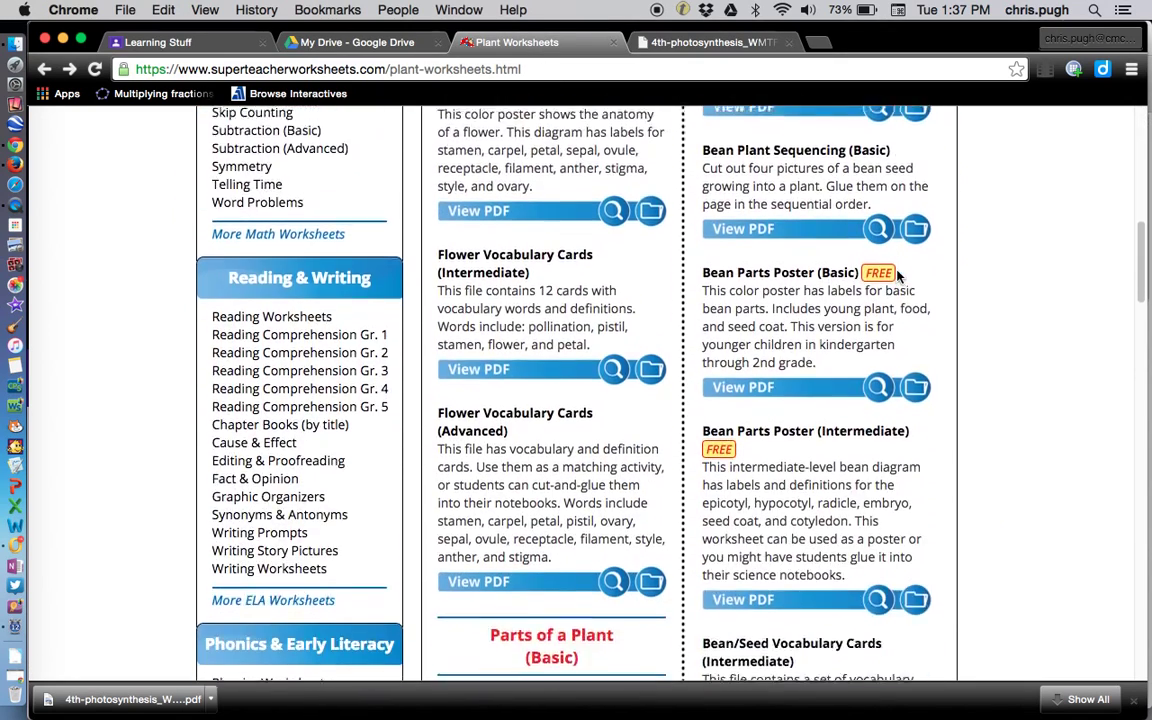
scroll(897, 274, down, 10)
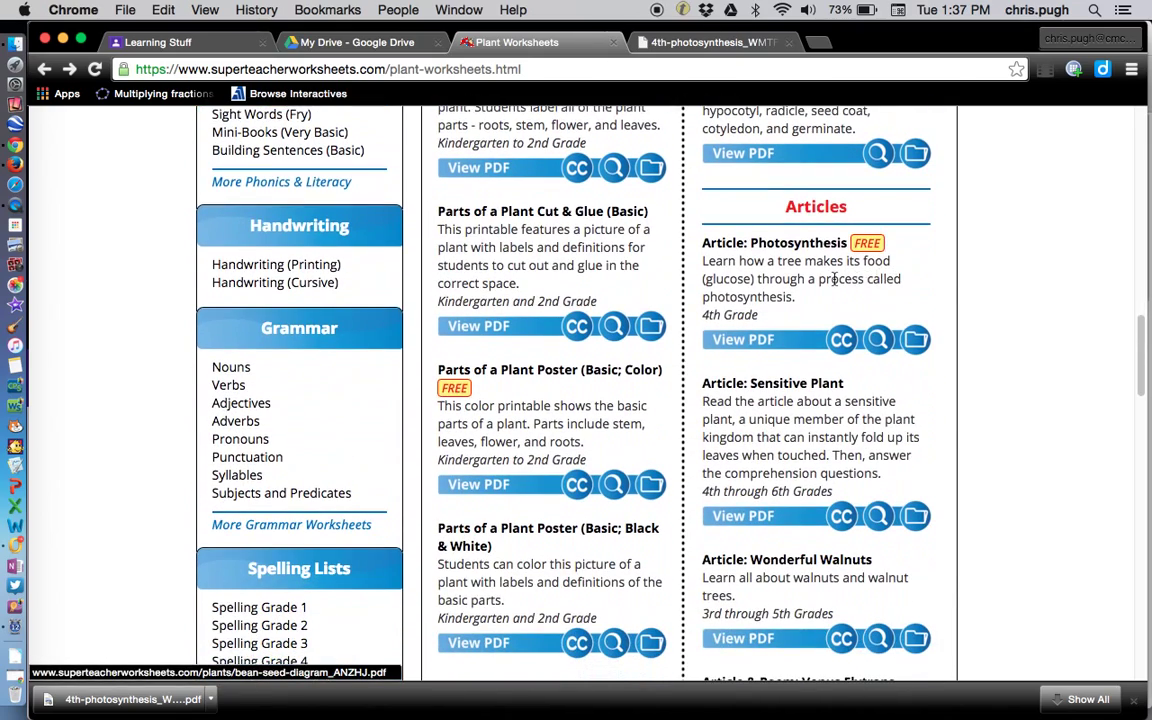
- Look over both pages of the downloaded 4th-photosynthesis PDF, then go to My Drive
click(690, 42)
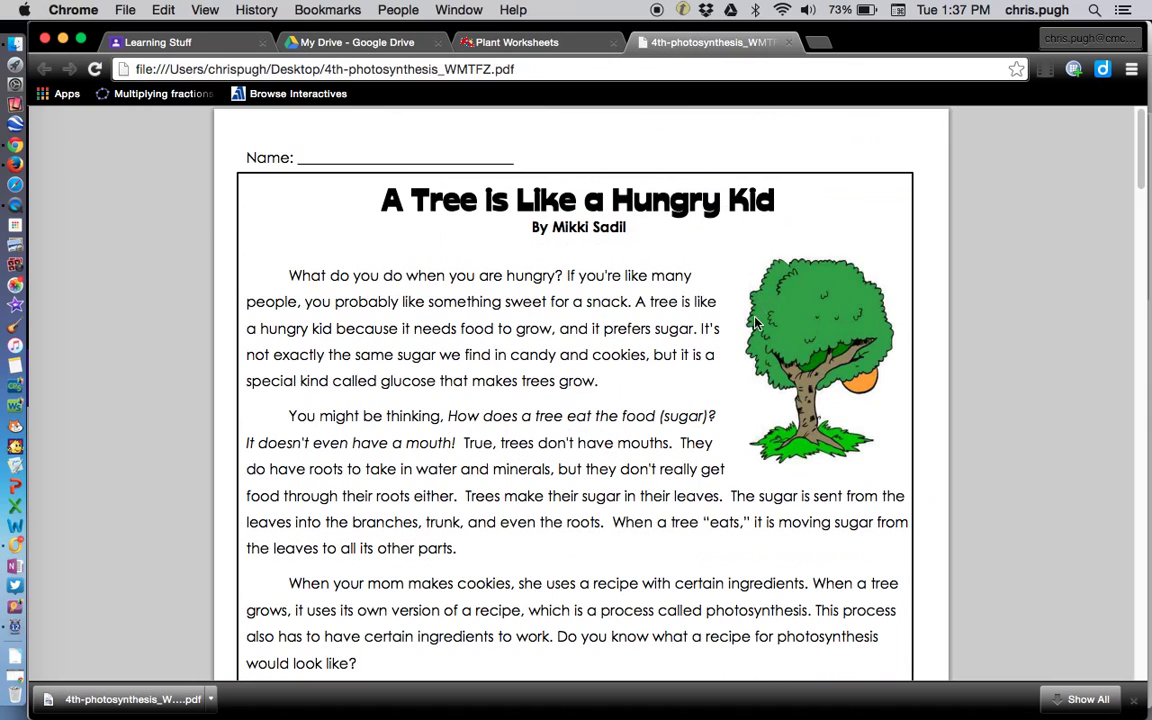
scroll(757, 323, down, 3)
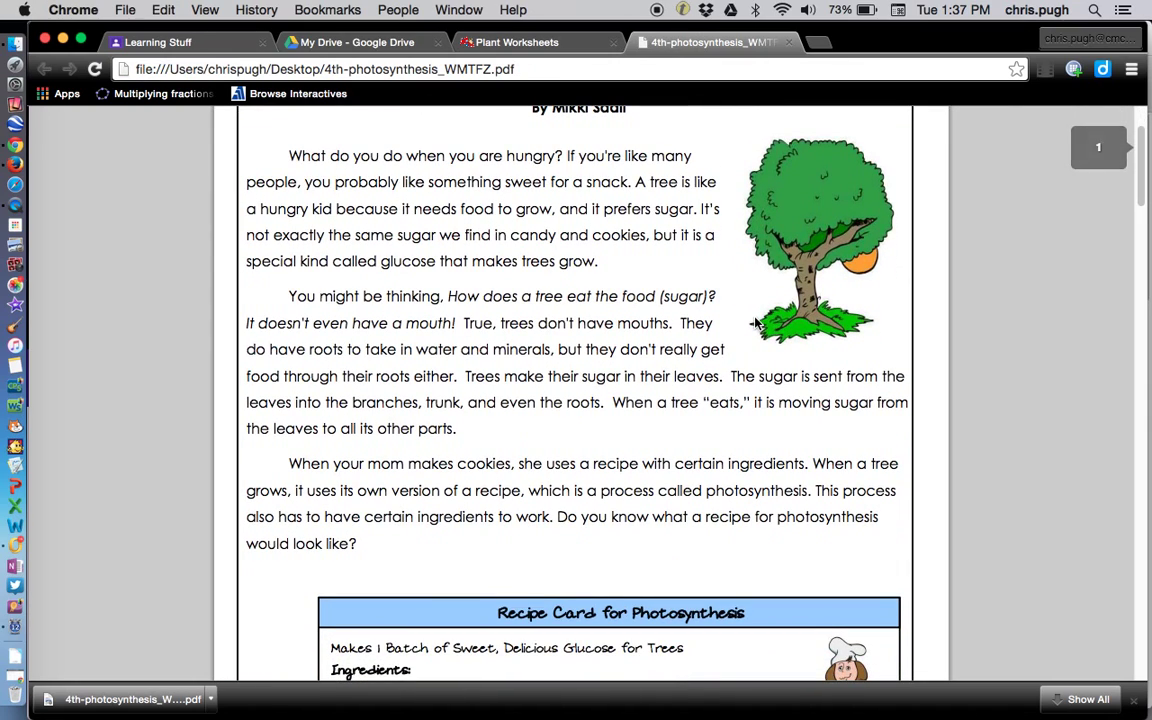
scroll(757, 323, down, 2)
scroll(757, 323, down, 1)
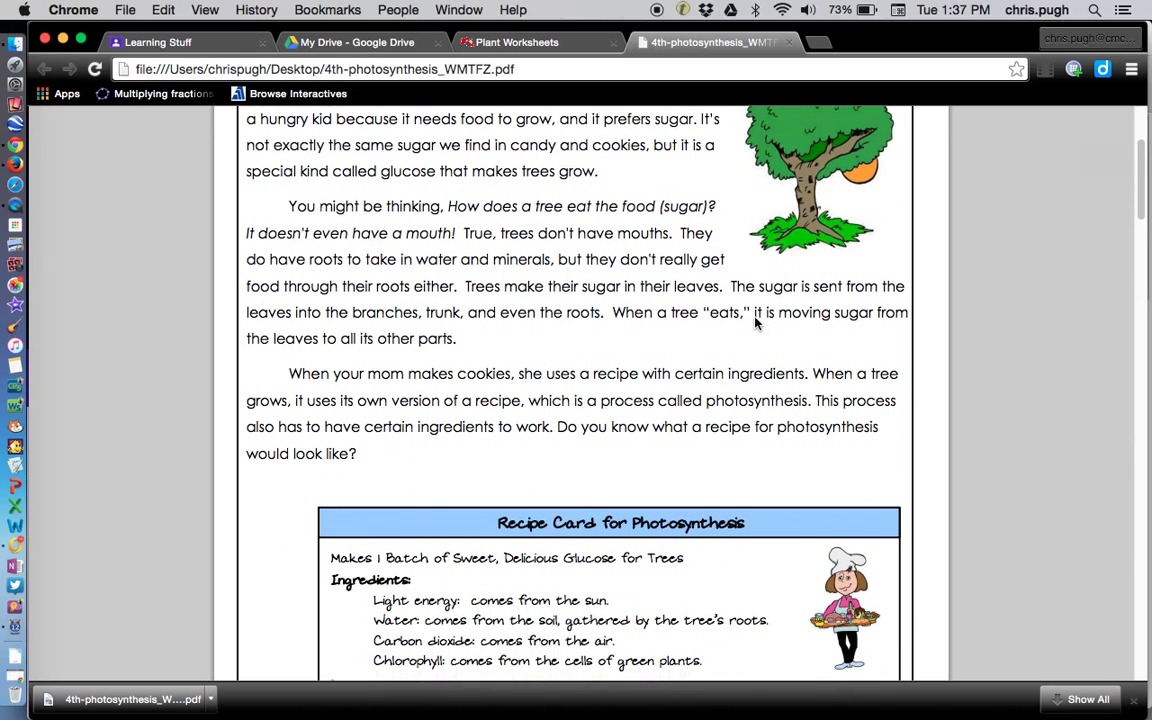
scroll(757, 323, down, 6)
scroll(757, 323, down, 12)
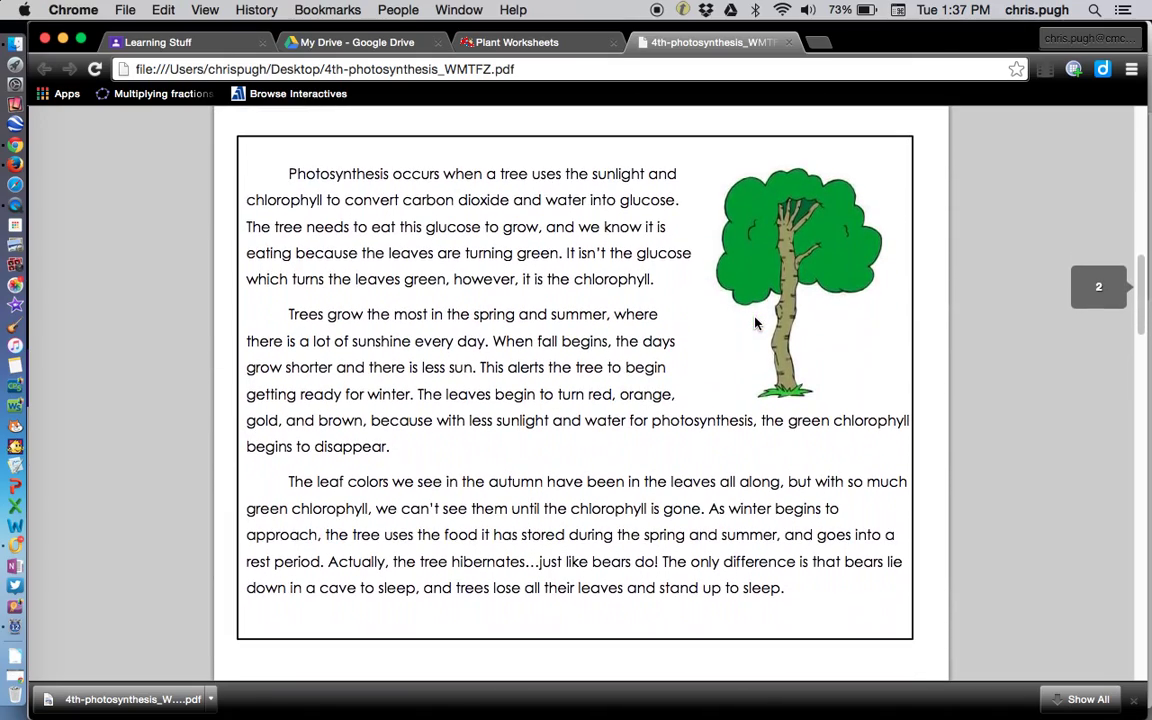
scroll(757, 323, up, 20)
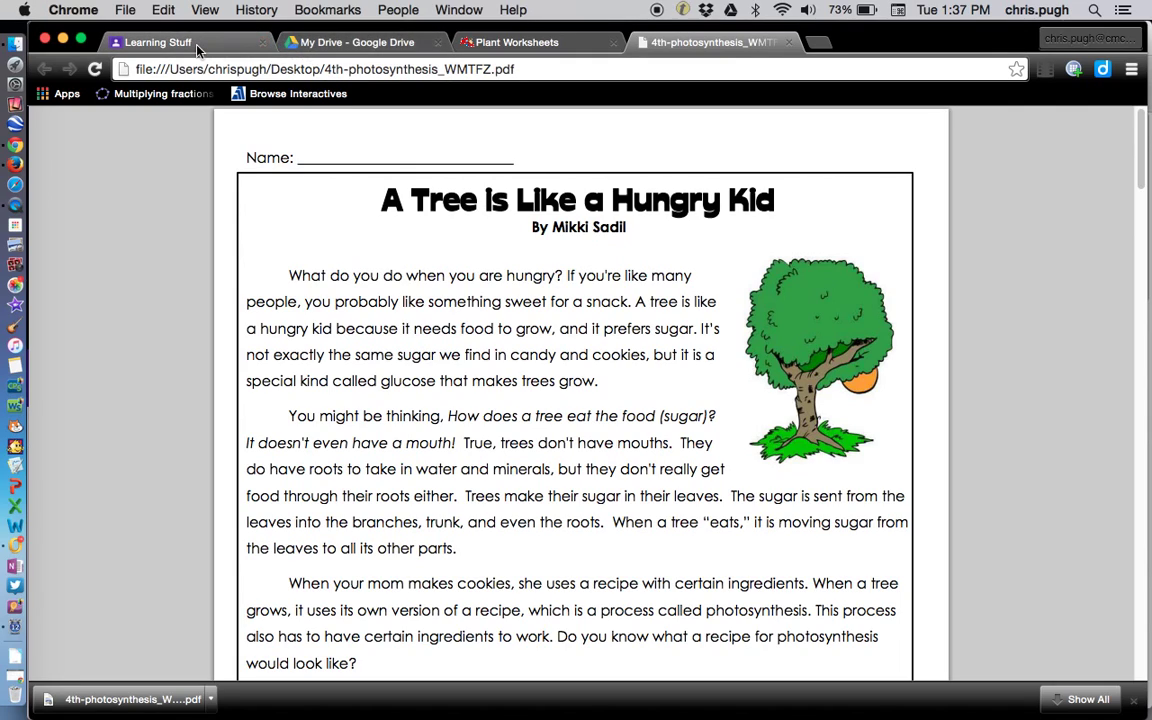
click(296, 45)
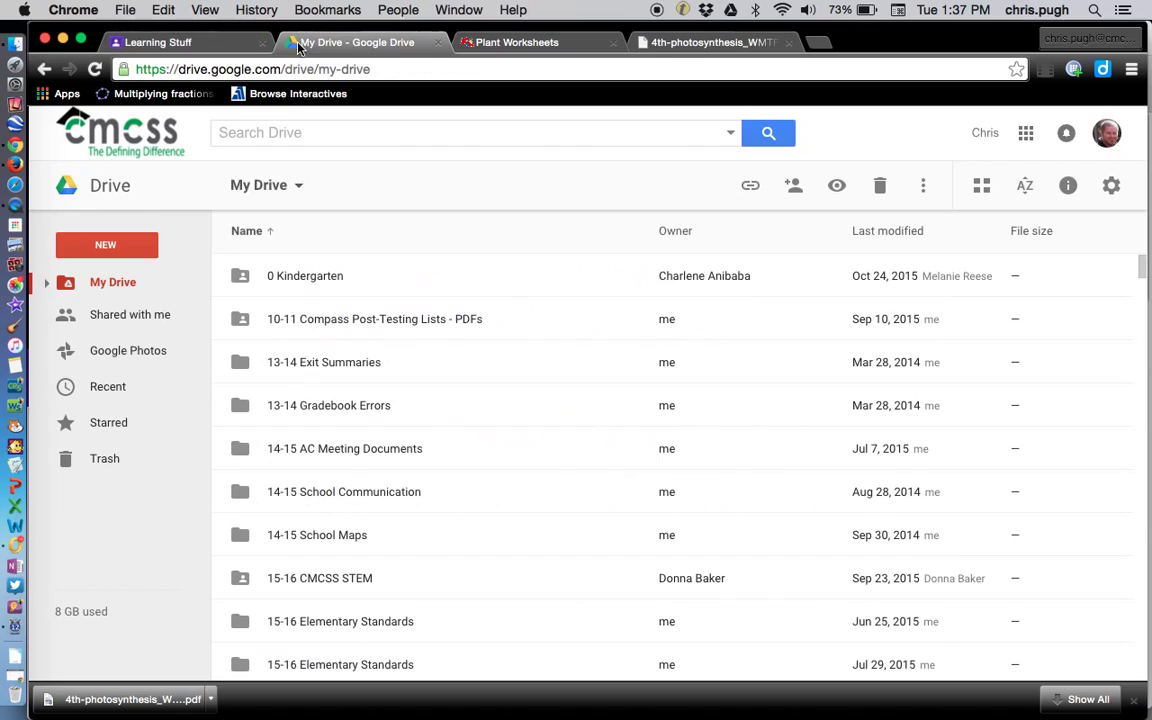
- Upload 4th-photosynthesis_WMTFZ.pdf from the Desktop to My Drive and locate it in the list
click(108, 249)
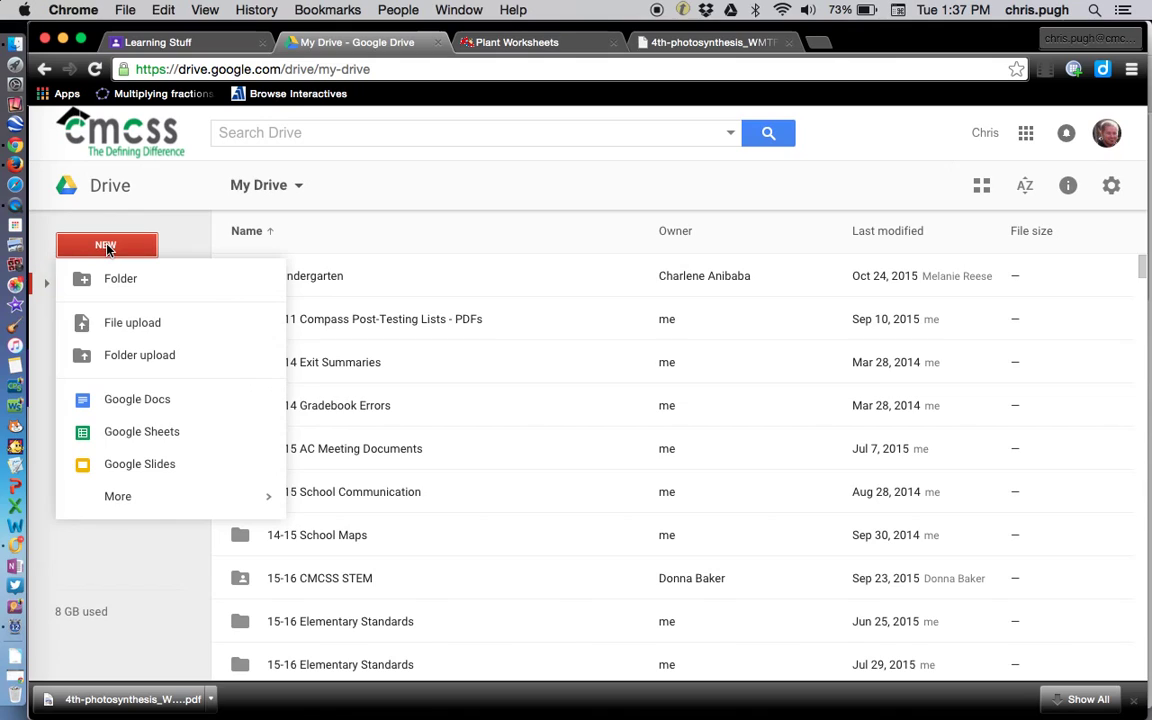
click(116, 326)
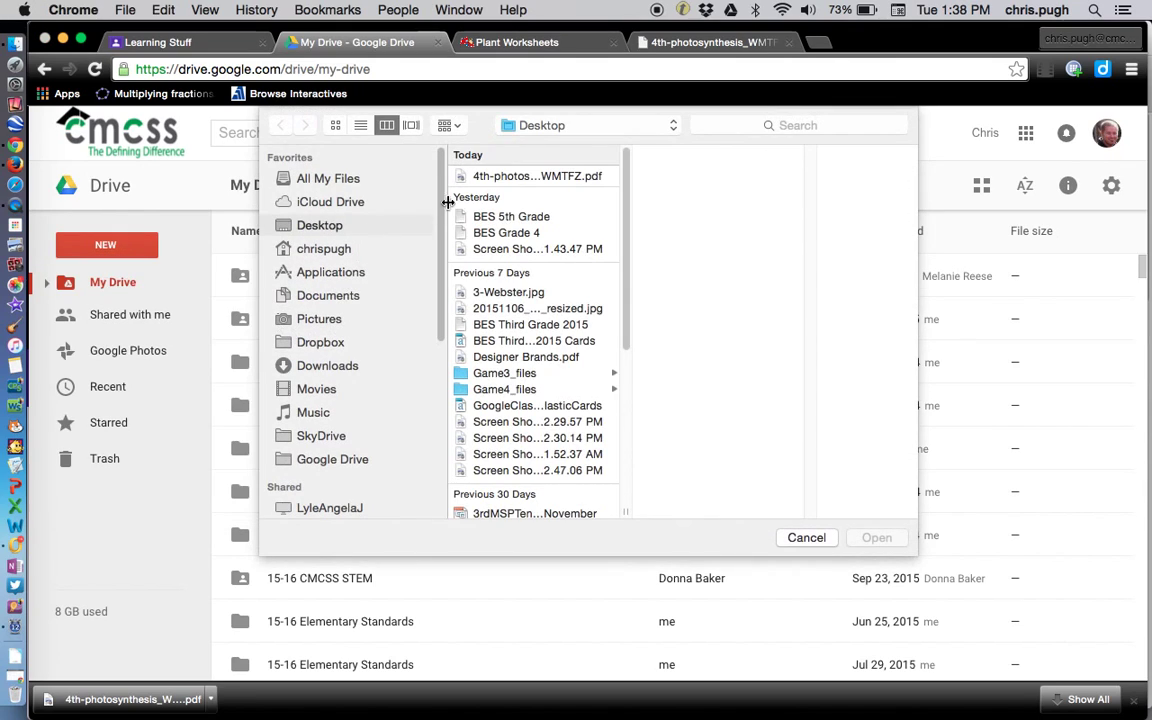
click(489, 178)
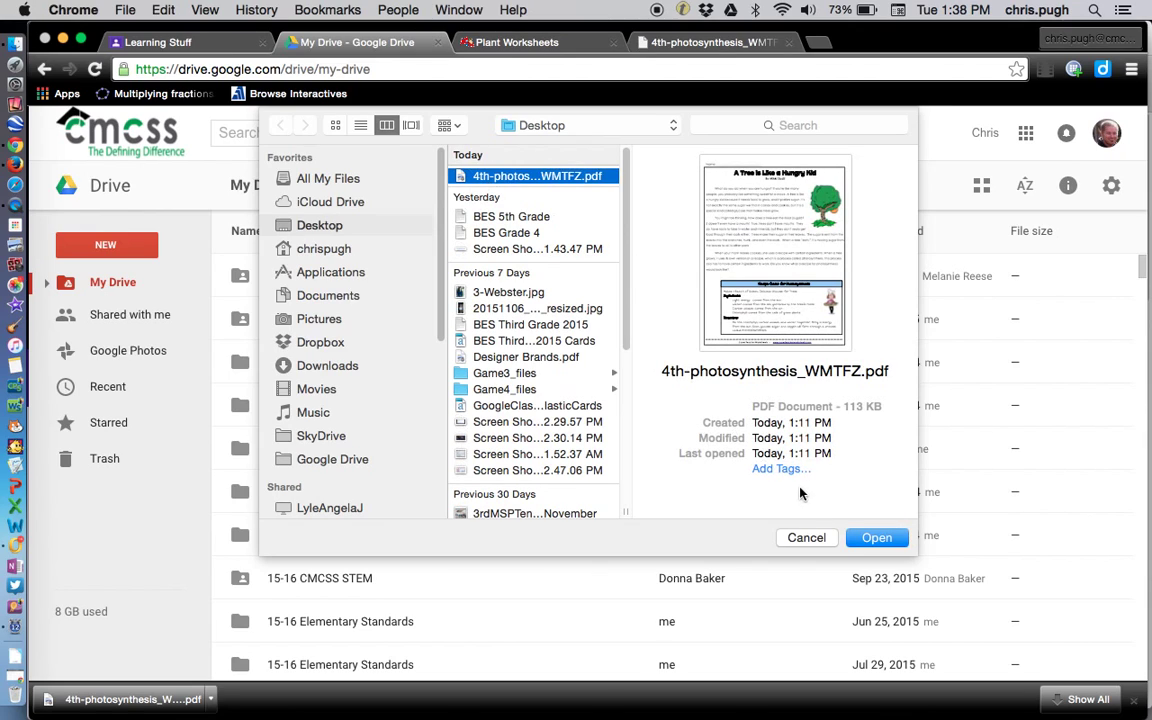
click(885, 543)
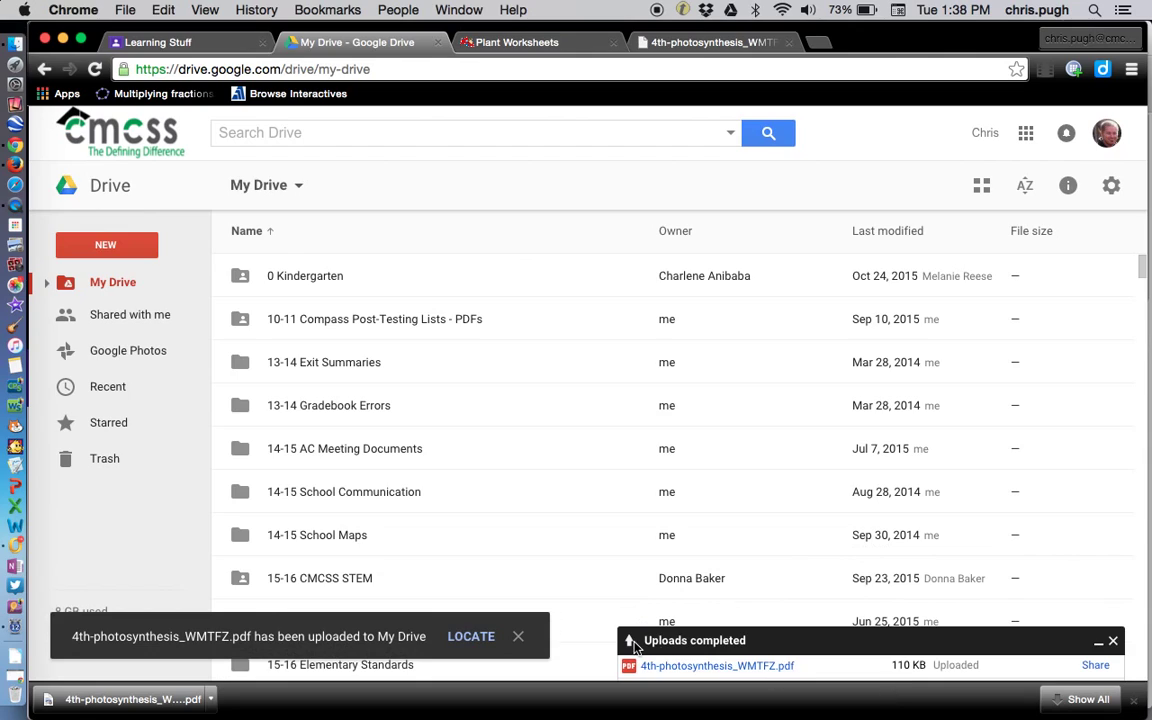
click(1113, 640)
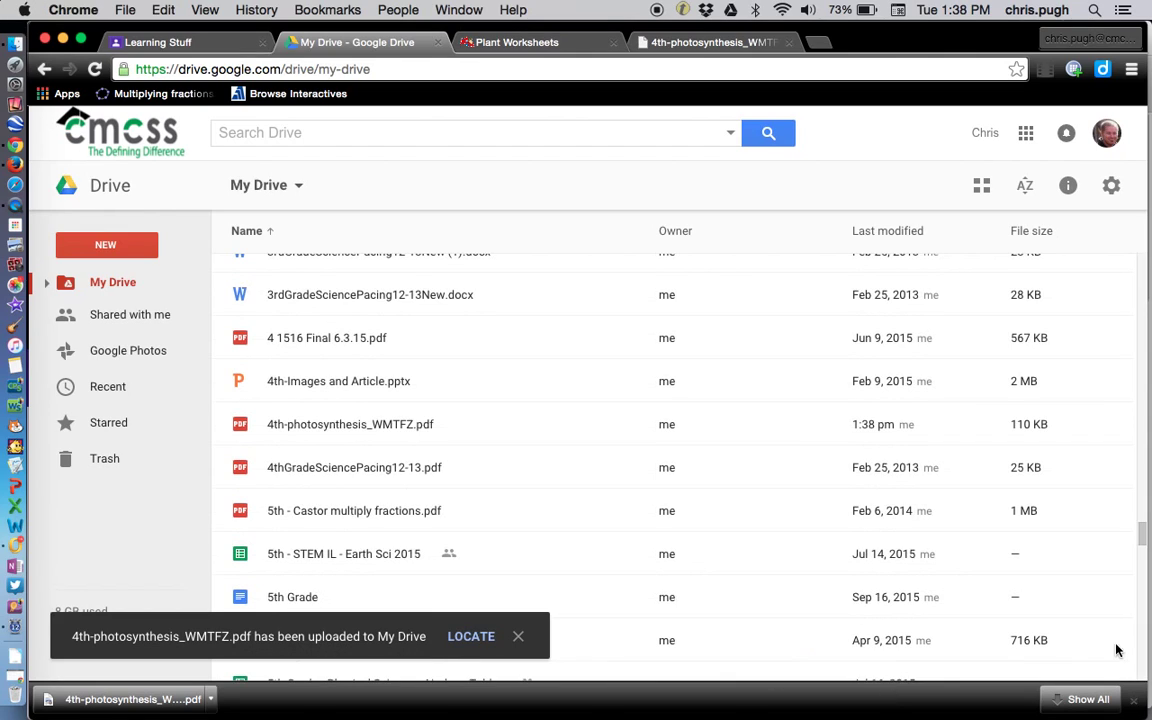
click(471, 637)
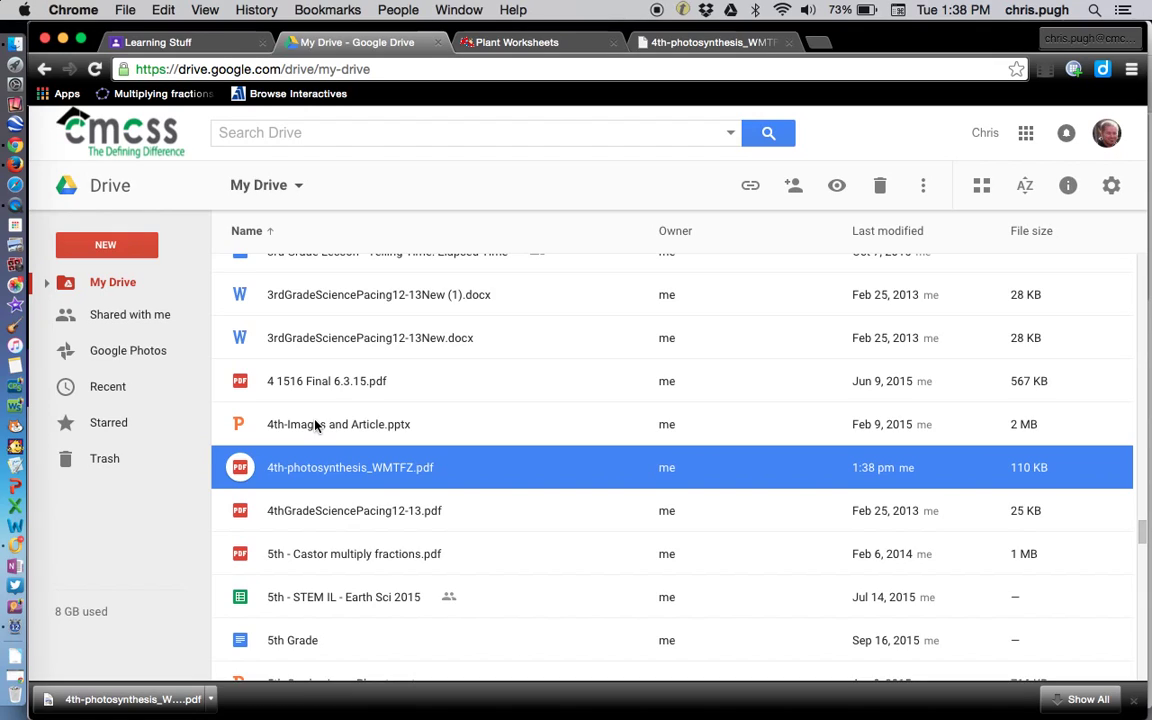
- Open 4th-photosynthesis_WMTFZ.pdf from Drive with DocHub - View, Edit & Sign PDFs
double_click(303, 478)
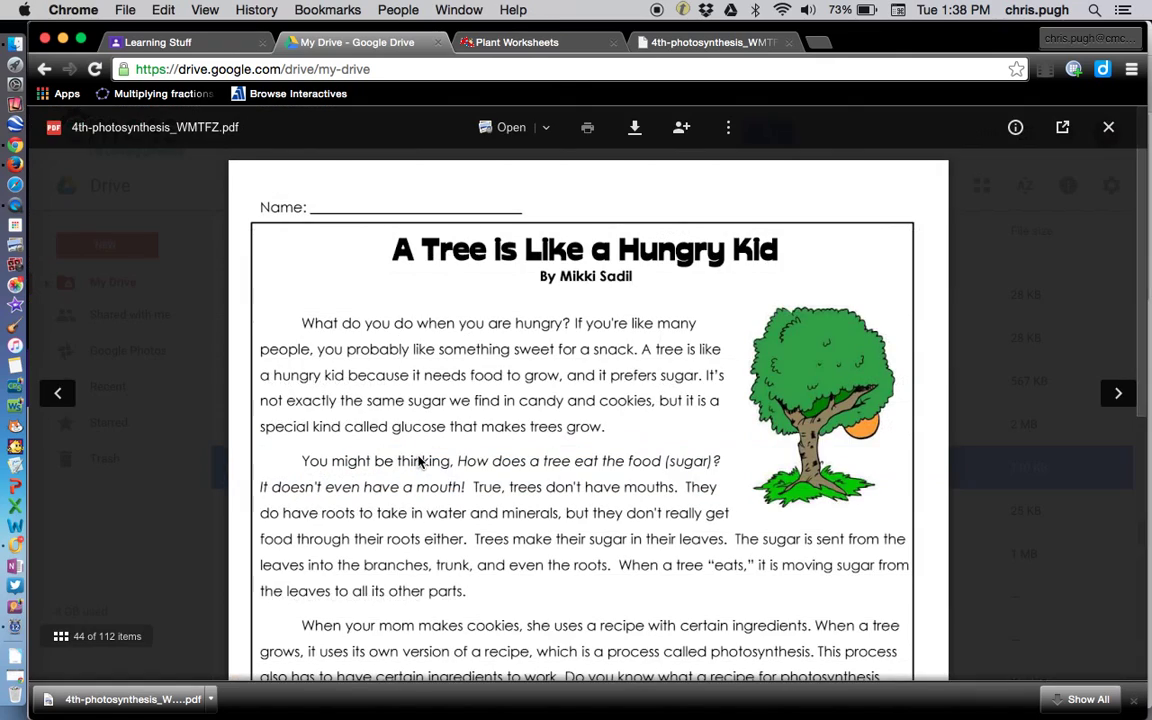
click(547, 131)
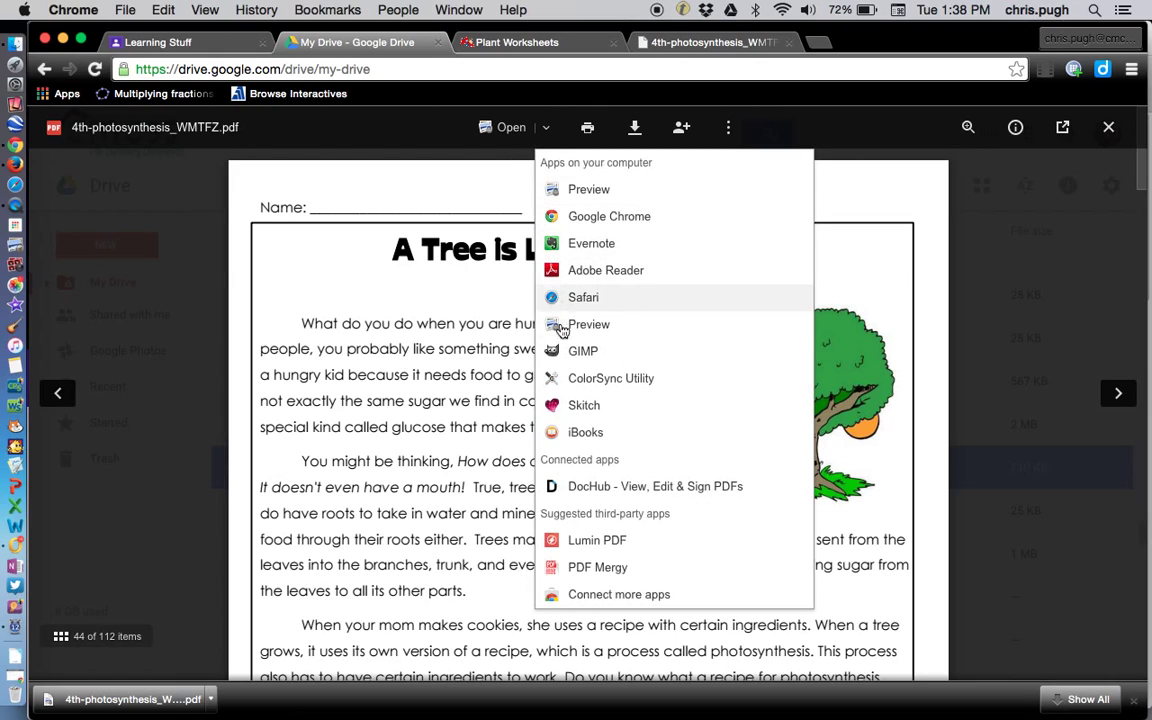
click(577, 486)
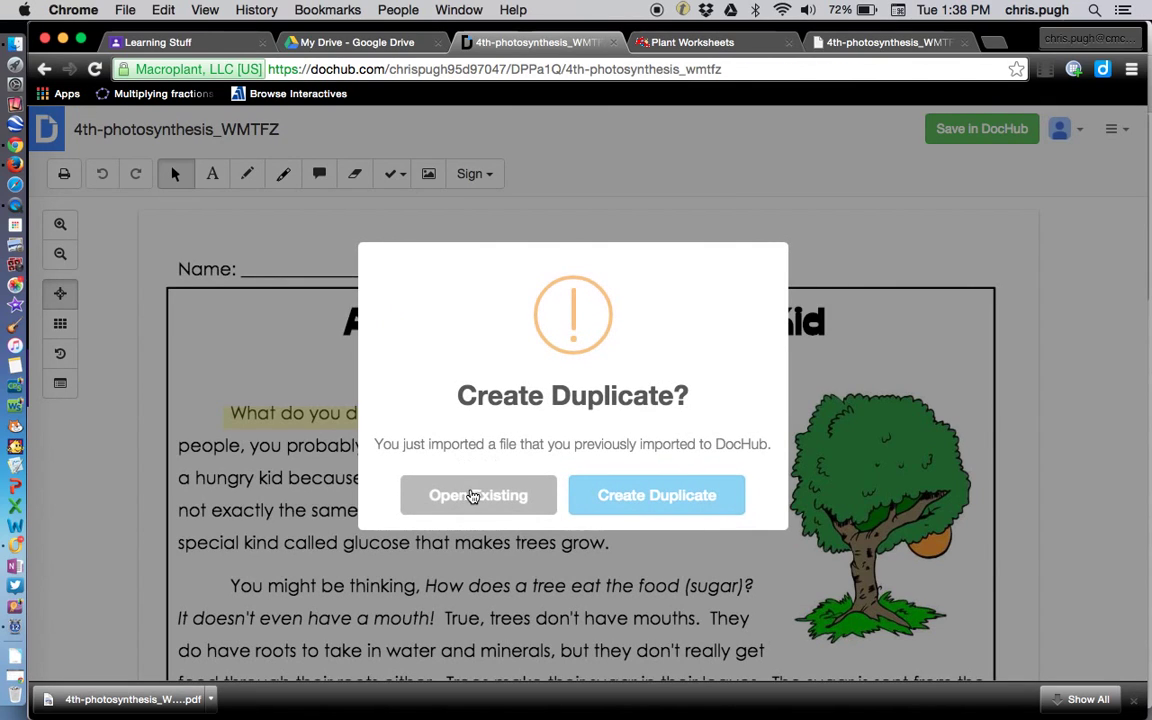
- Open the existing DocHub copy instead of a duplicate and inspect its yellow highlights
click(546, 498)
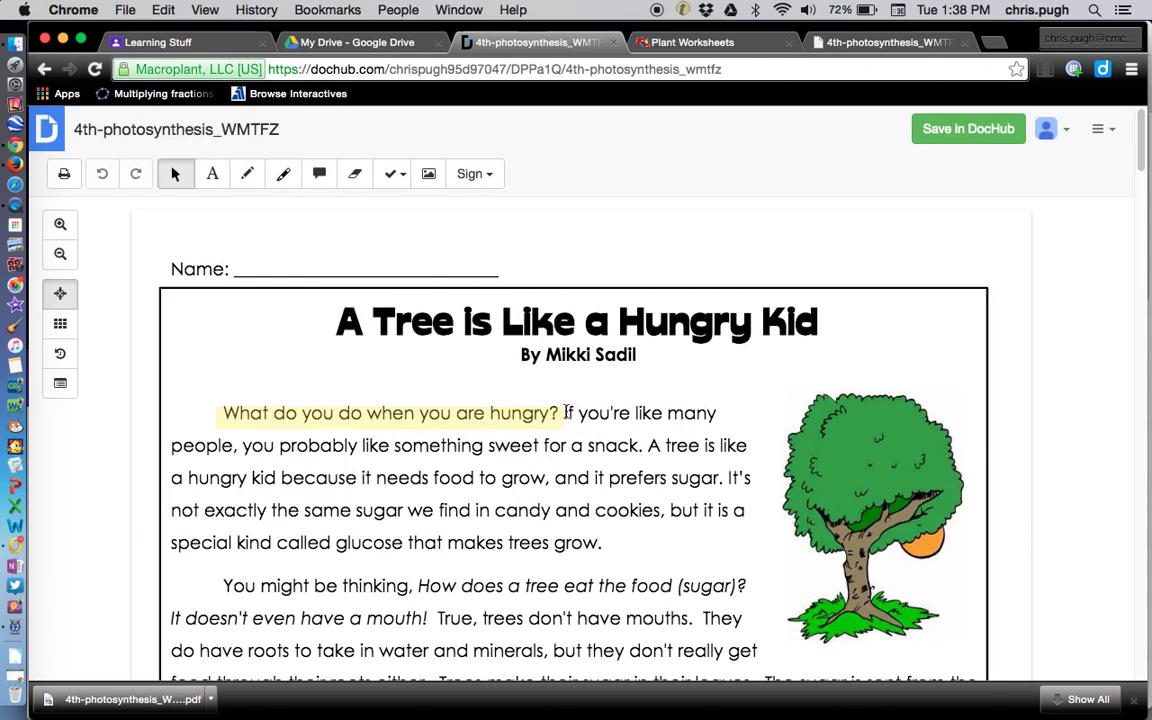
click(560, 415)
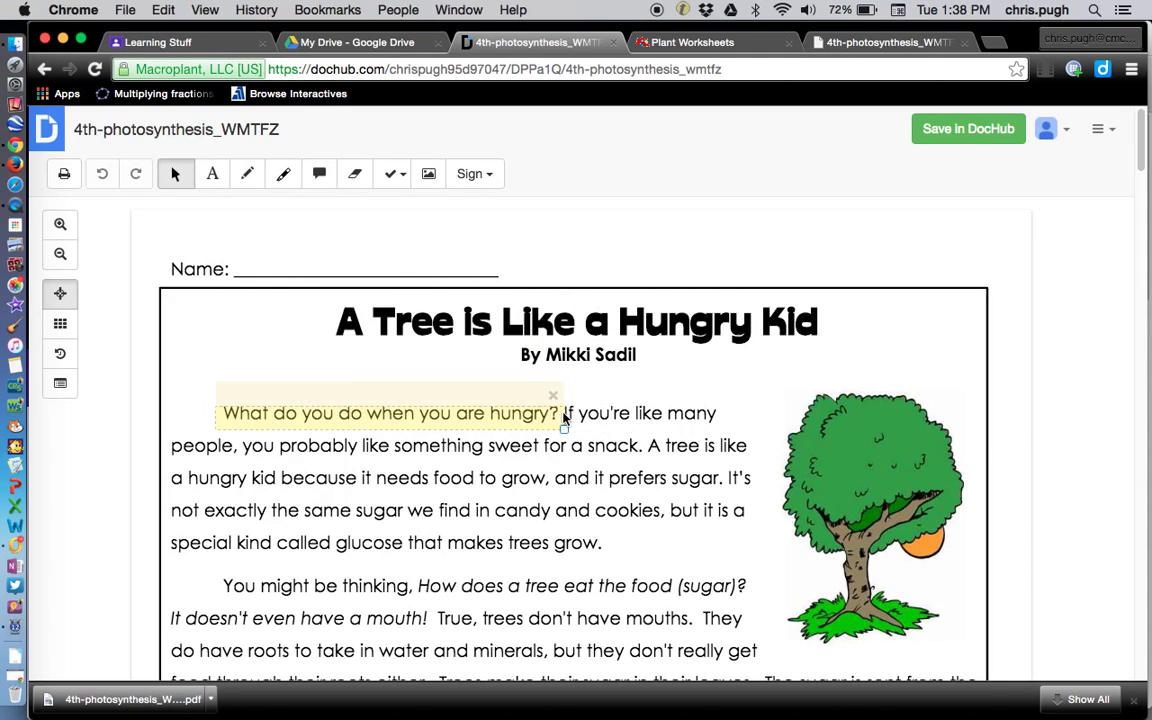
click(584, 412)
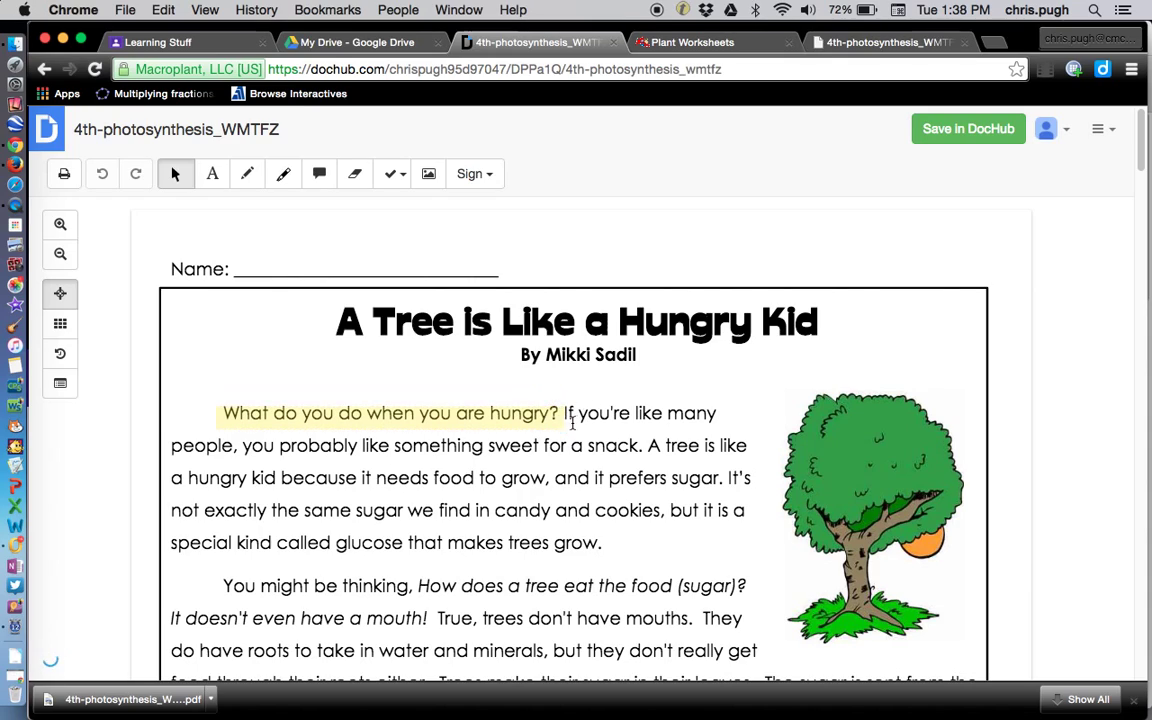
click(550, 406)
click(550, 405)
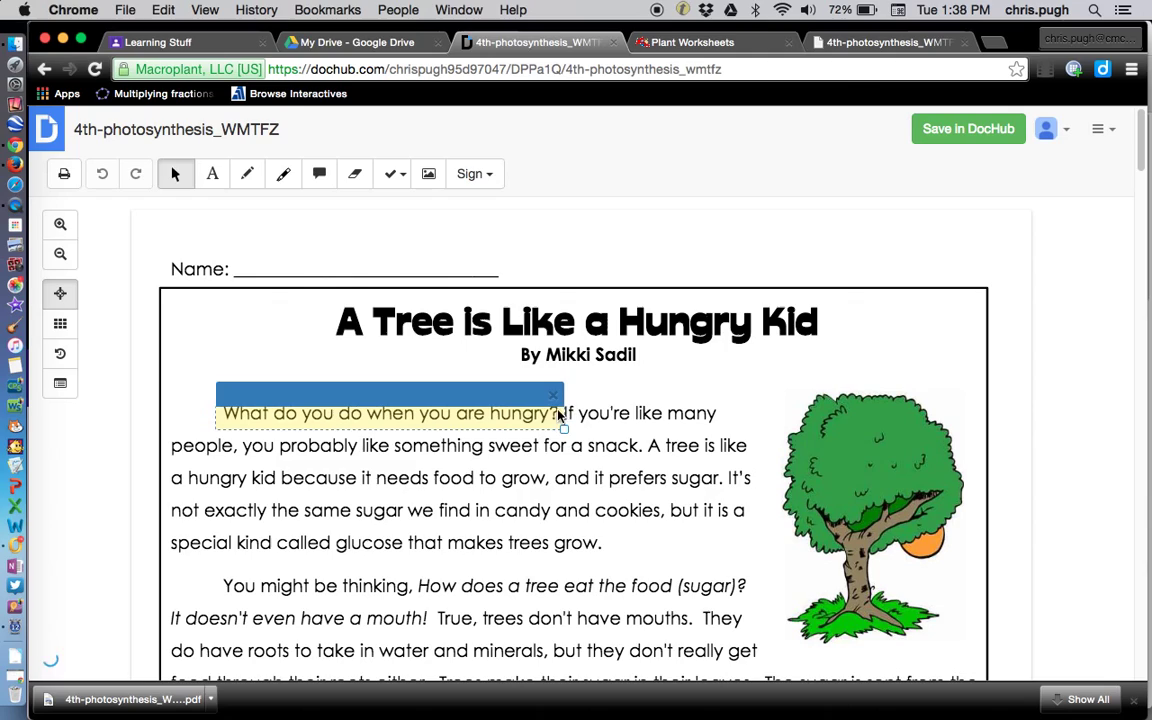
click(565, 438)
click(535, 424)
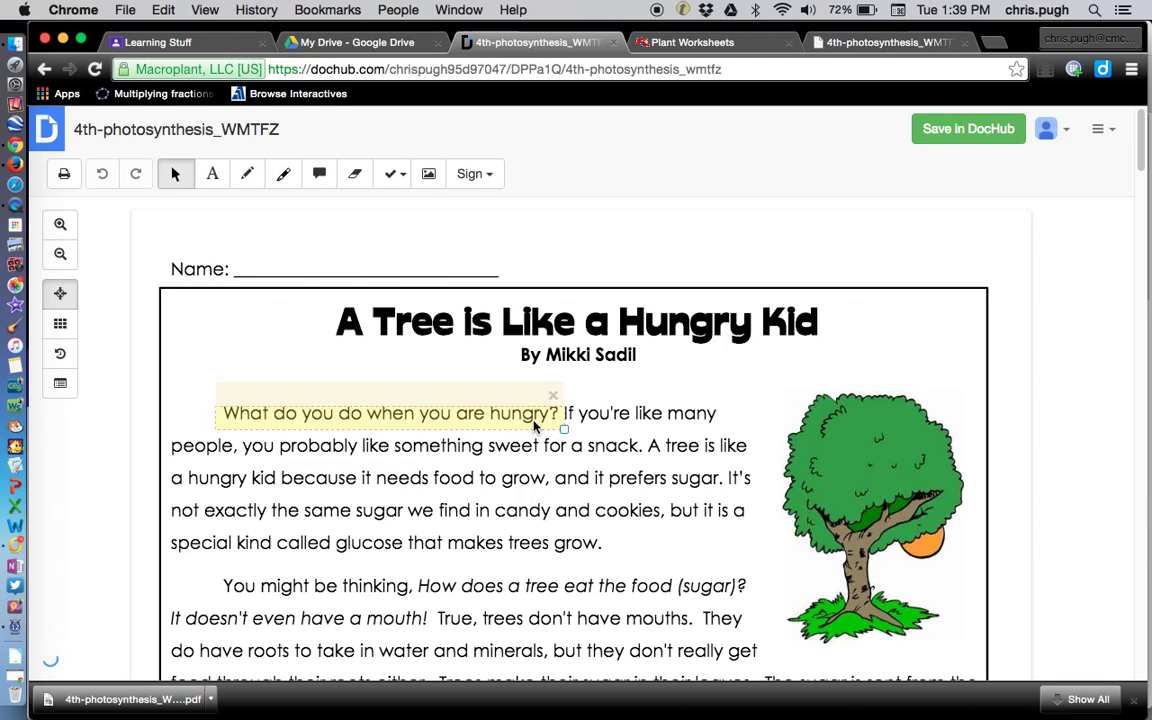
click(581, 276)
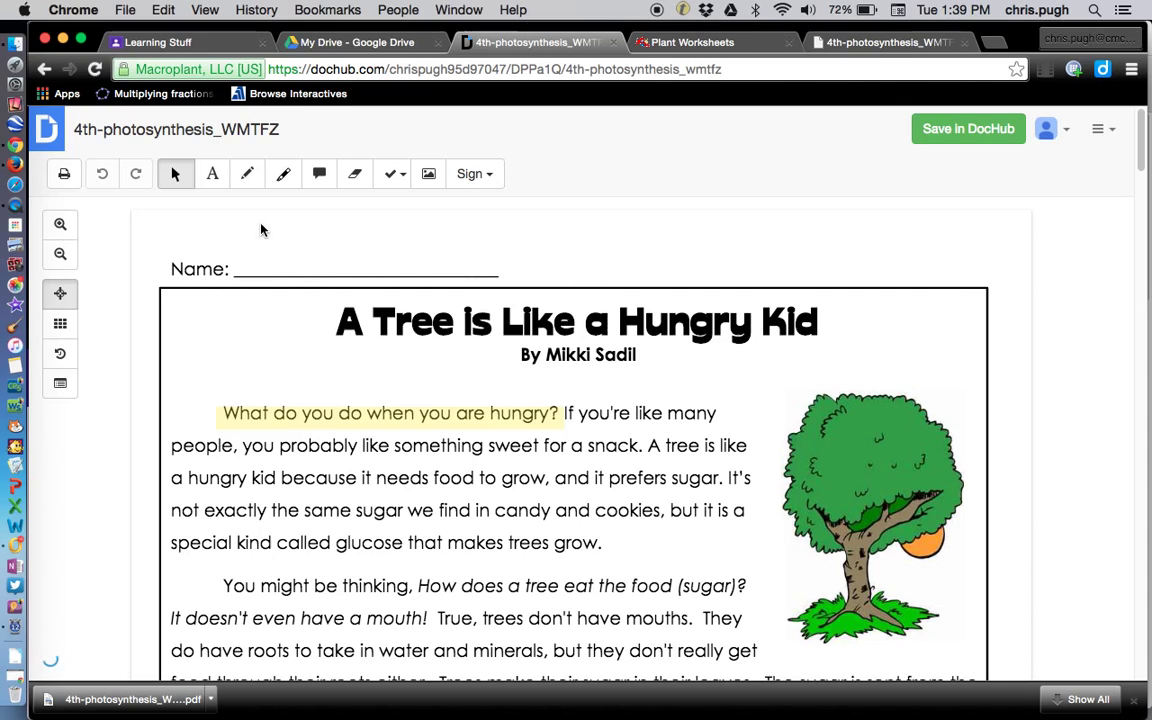
- Add a trial 'Words' text box beside the title, then delete it
click(212, 178)
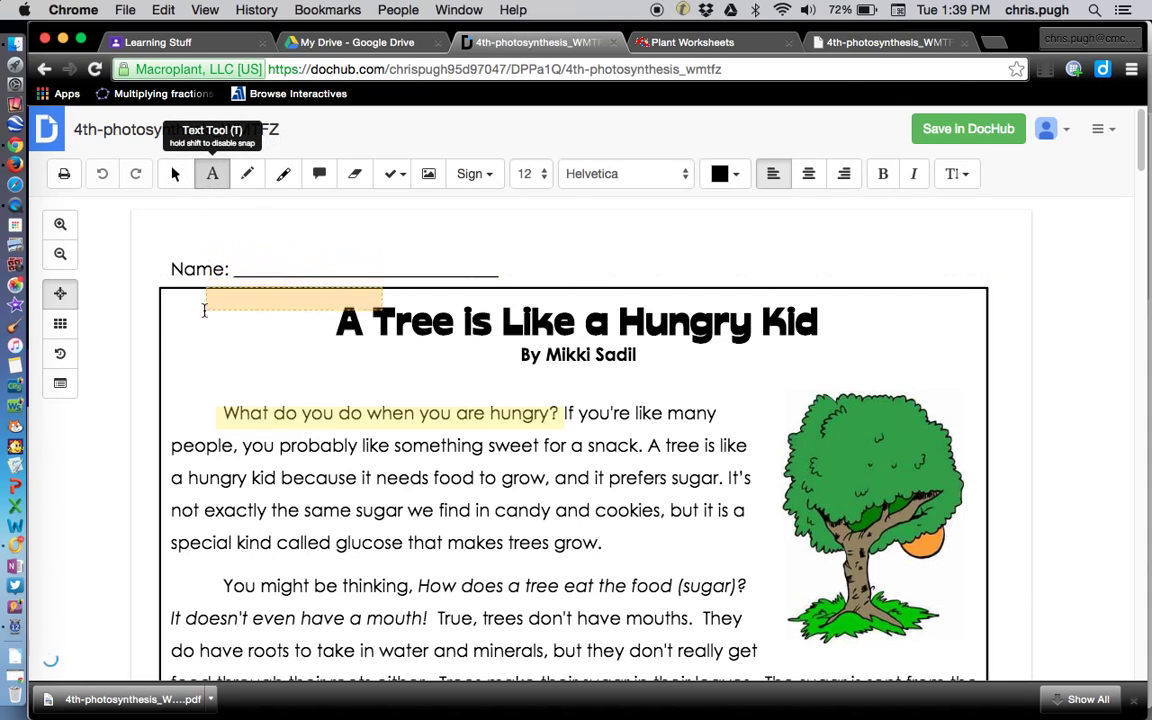
click(187, 370)
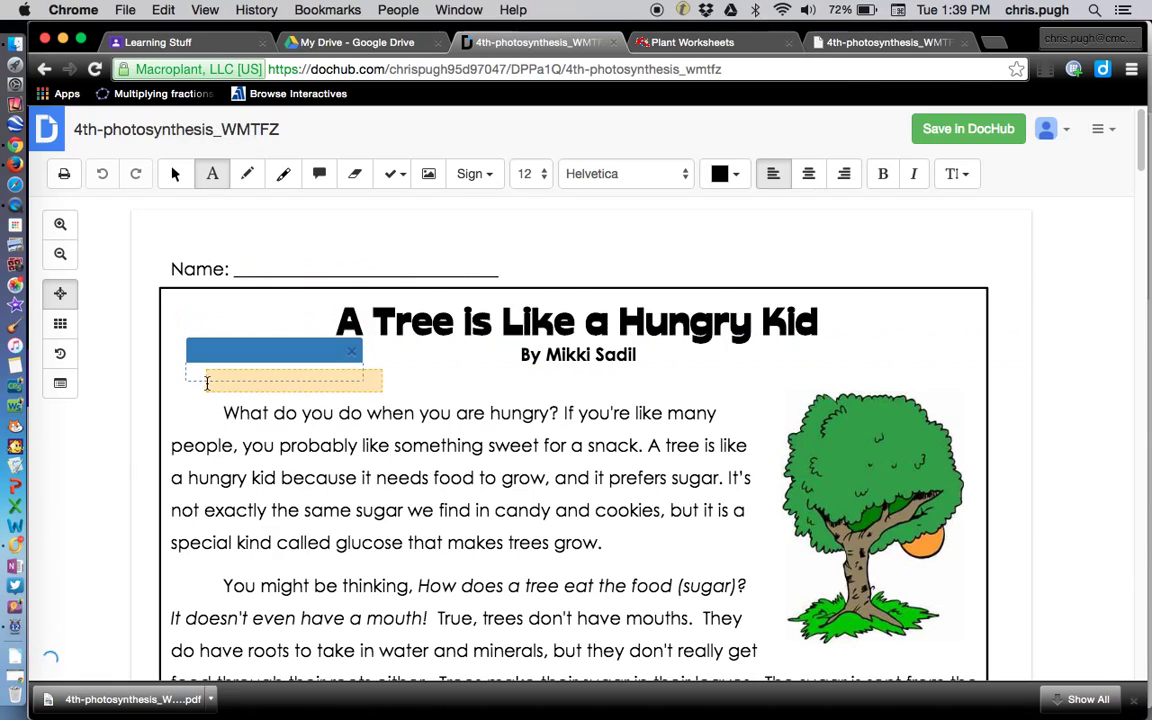
text(Words)
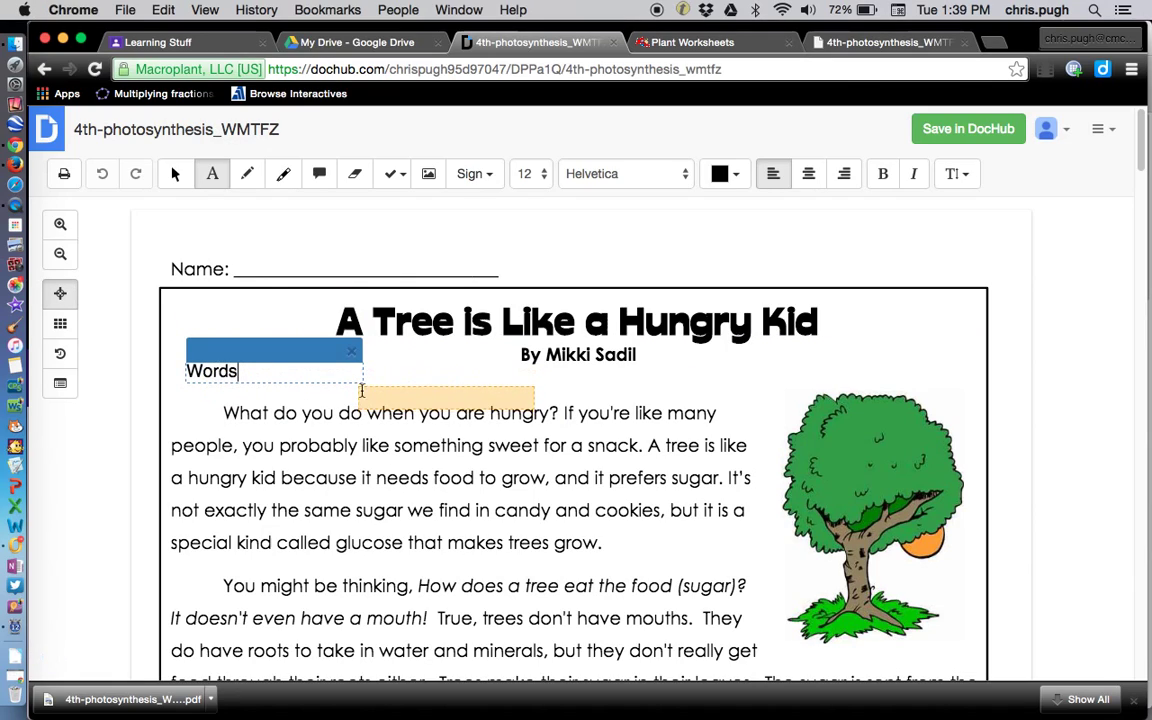
click(351, 350)
- Add the note 'The most important part is the sun.' below page 2's last paragraph
scroll(387, 369, down, 2)
scroll(387, 369, down, 20)
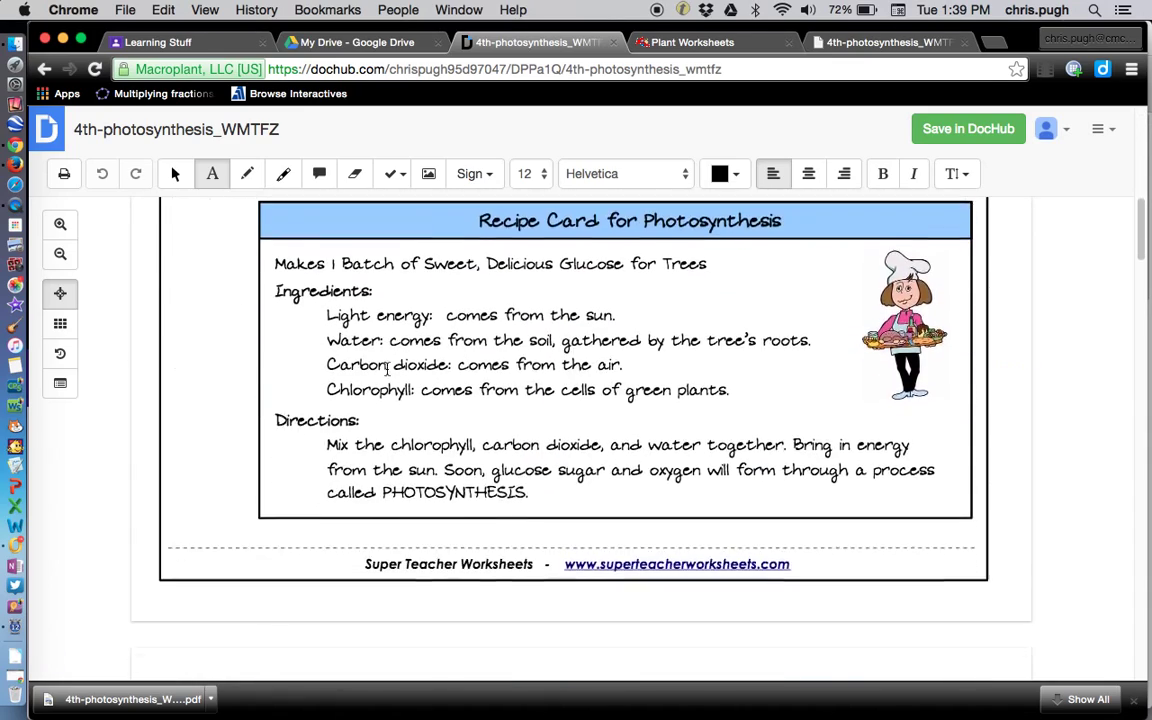
scroll(387, 369, up, 1)
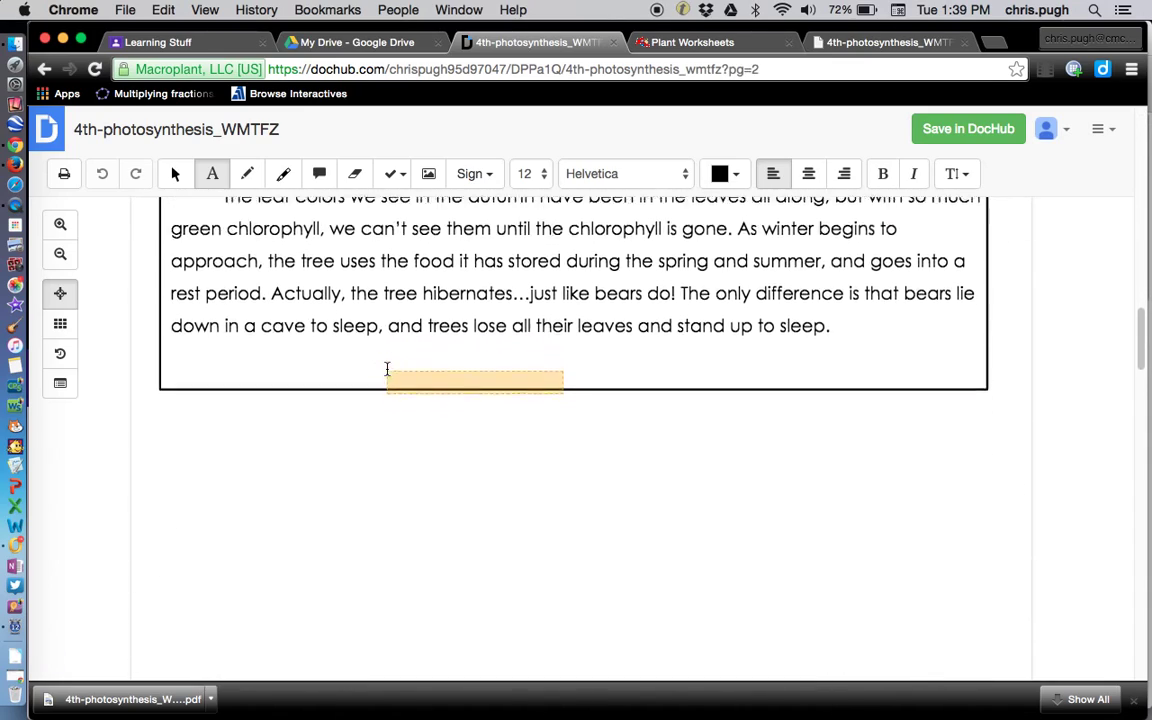
scroll(387, 369, down, 2)
click(188, 370)
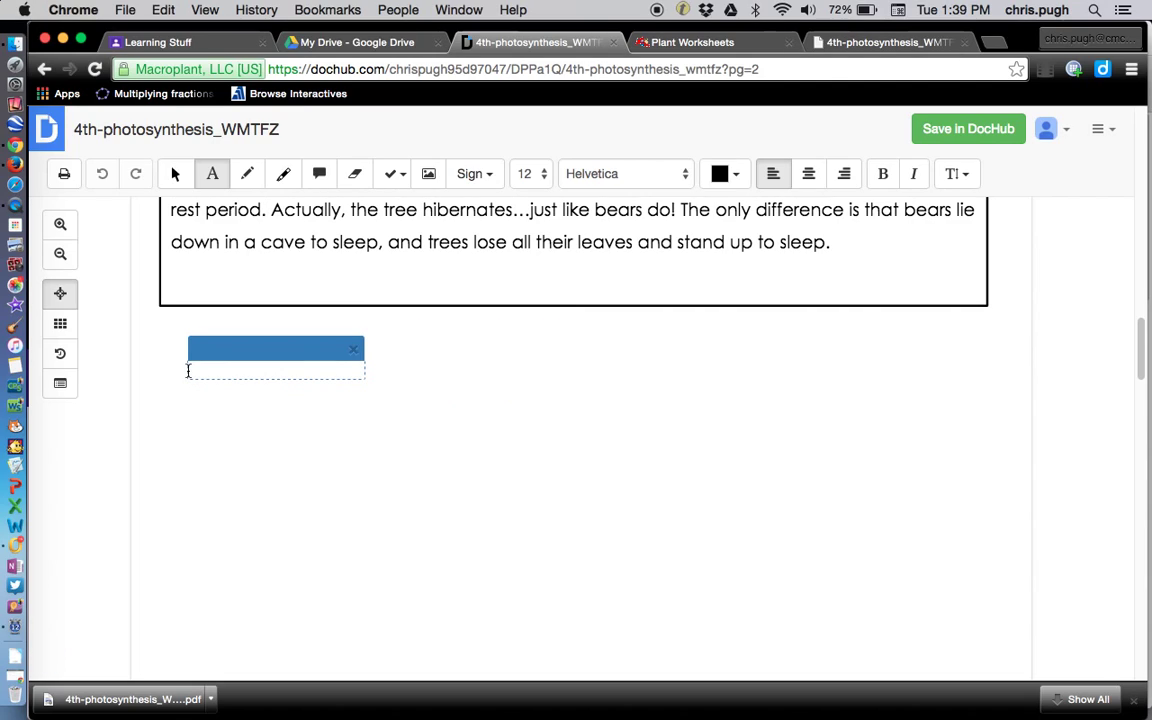
text(The most in)
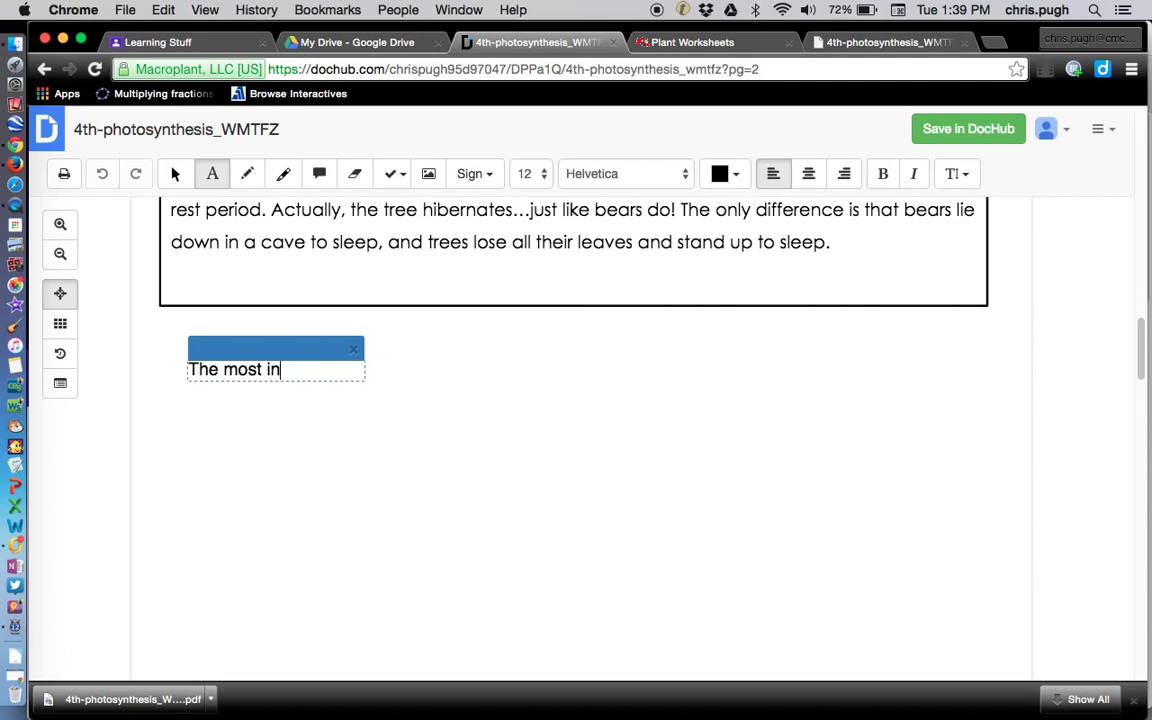
text(mportant part is)
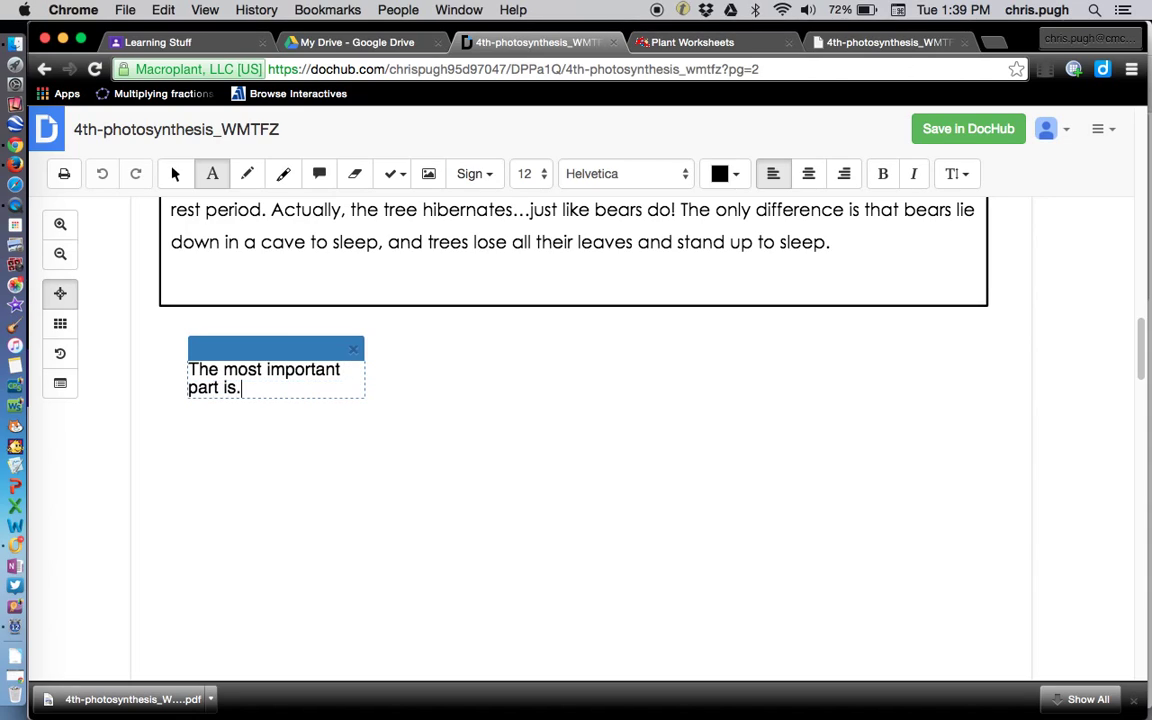
text(.)
key(BackSpace)
text(the sun.)
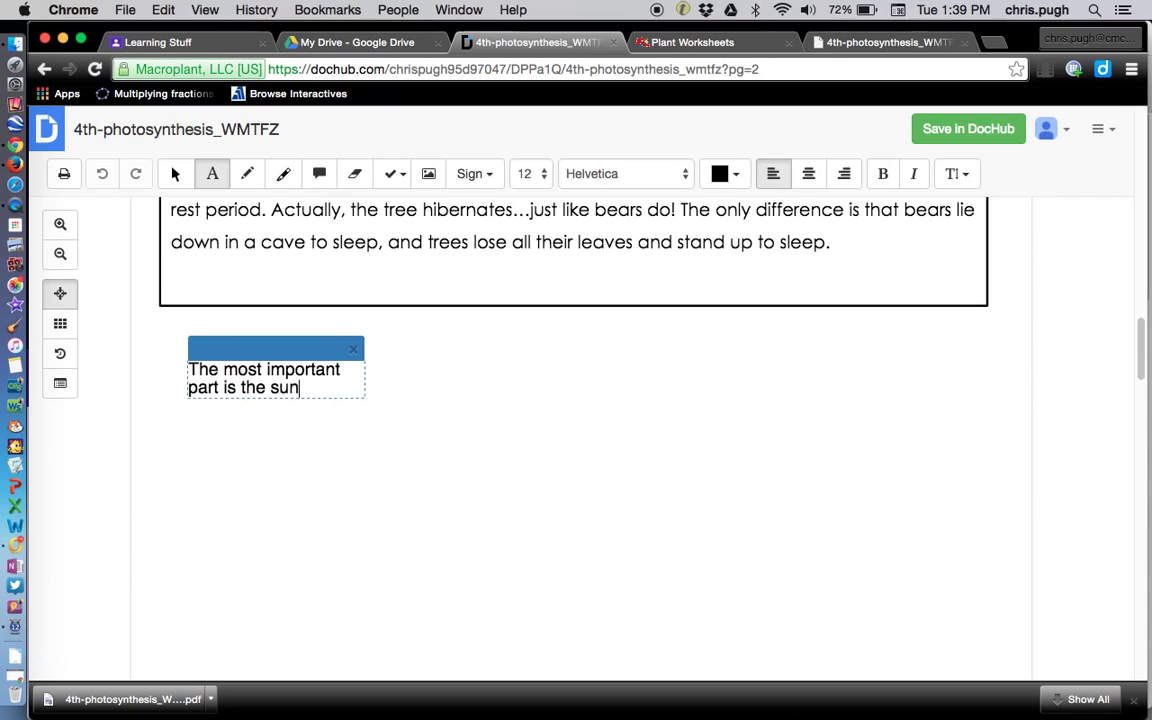
click(444, 356)
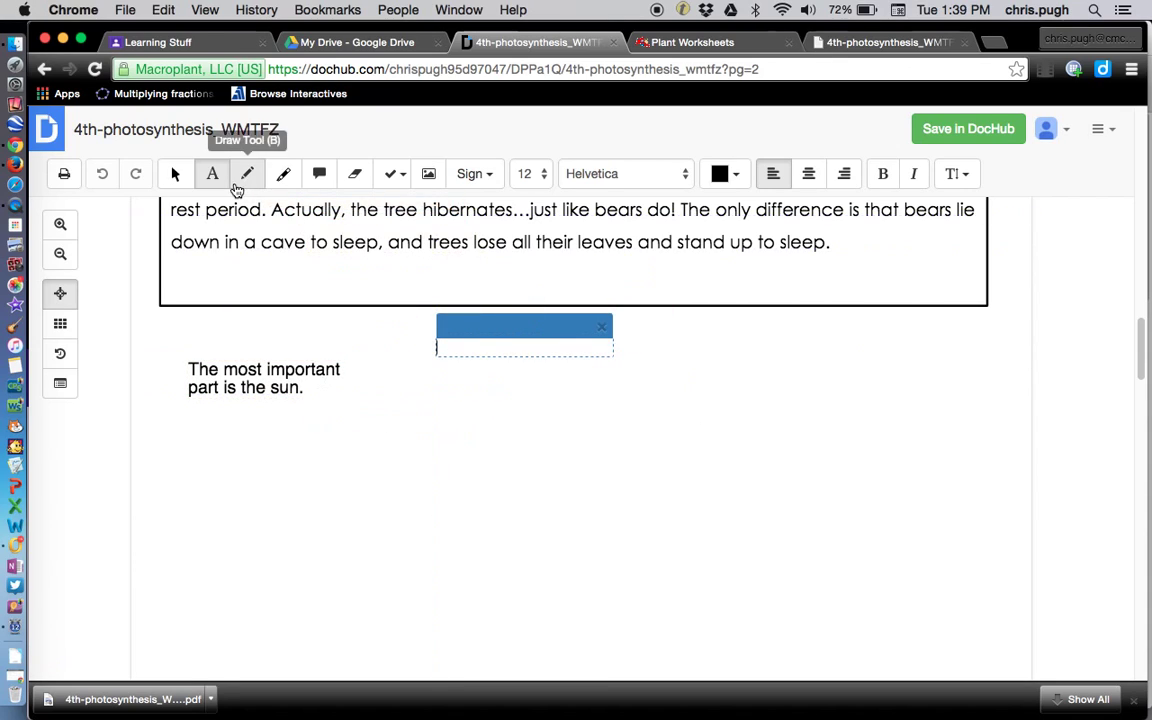
- Freehand-underline 'begins to disappear' and draw a loop around the tree picture on page 2
scroll(270, 280, up, 5)
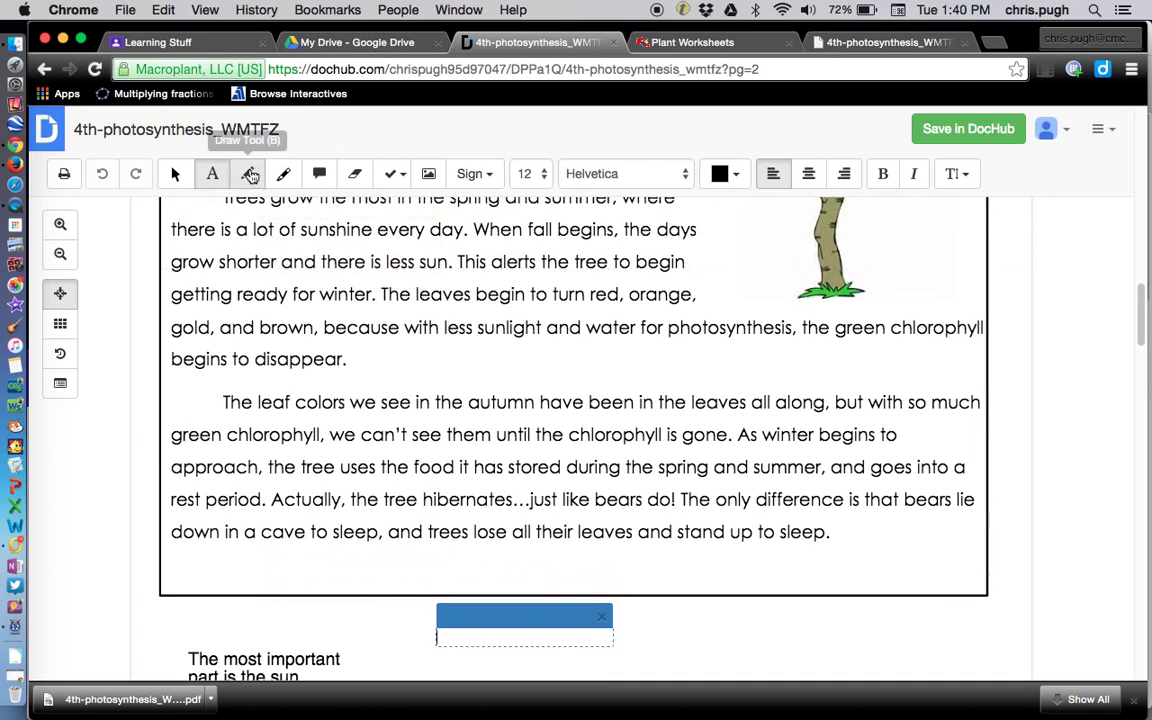
click(248, 175)
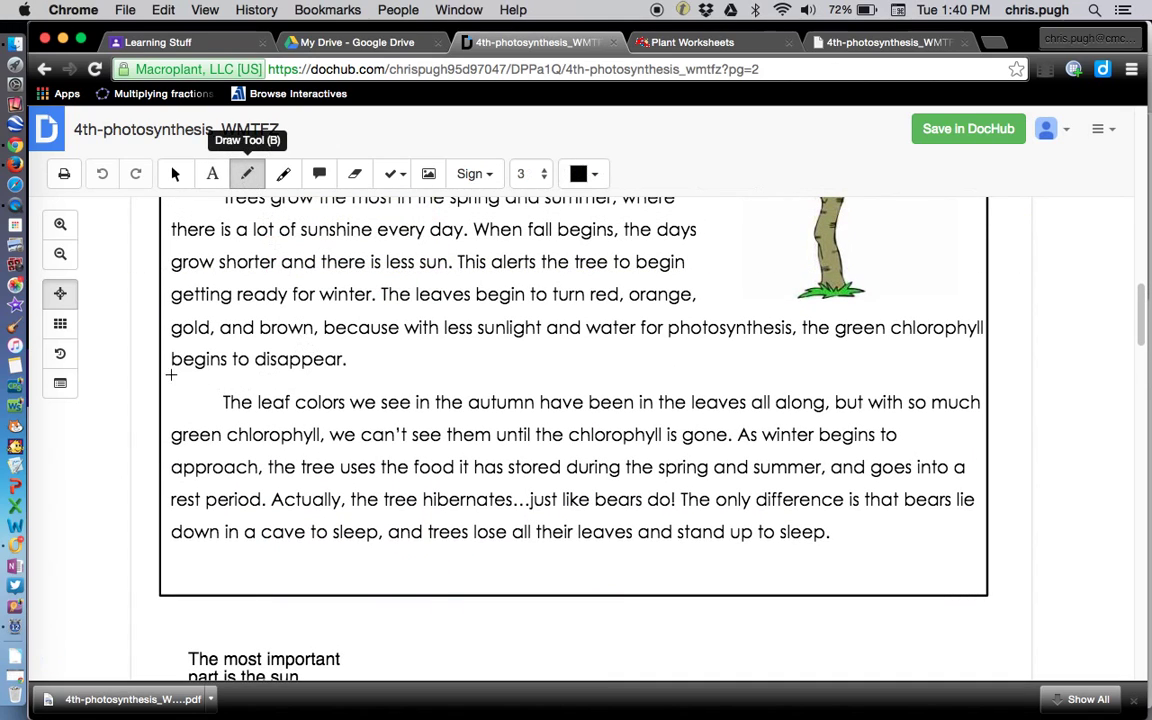
drag(166, 376, 366, 368)
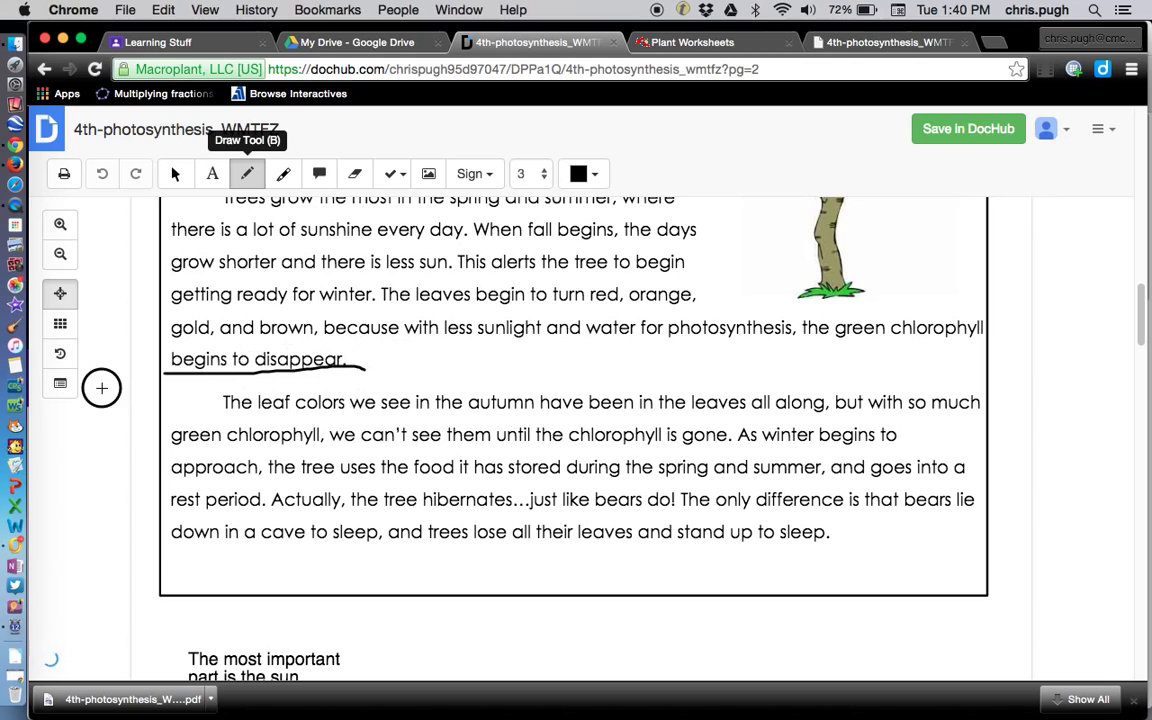
mouse_move(769, 235)
mouse_down()
mouse_move(771, 306)
mouse_move(805, 213)
mouse_move(735, 262)
mouse_up()
- Highlight 'This alerts the tree to begin', then delete that highlight
click(283, 174)
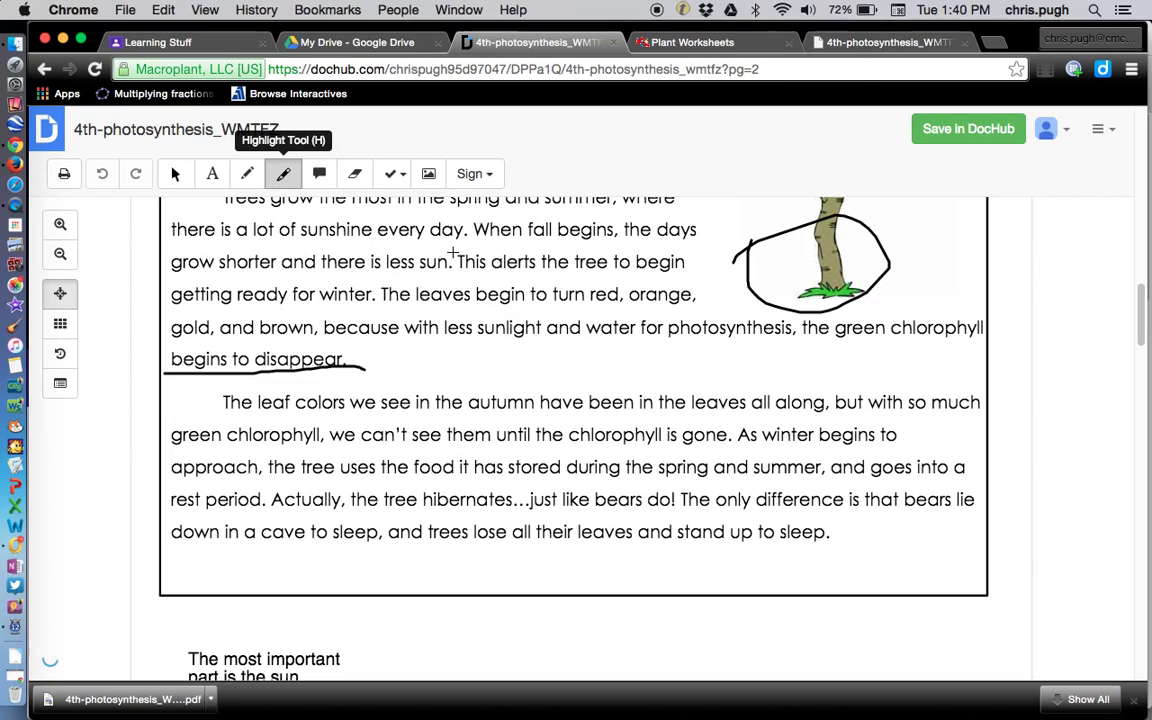
mouse_move(452, 257)
mouse_down()
mouse_move(668, 272)
mouse_move(689, 262)
mouse_move(693, 280)
mouse_up()
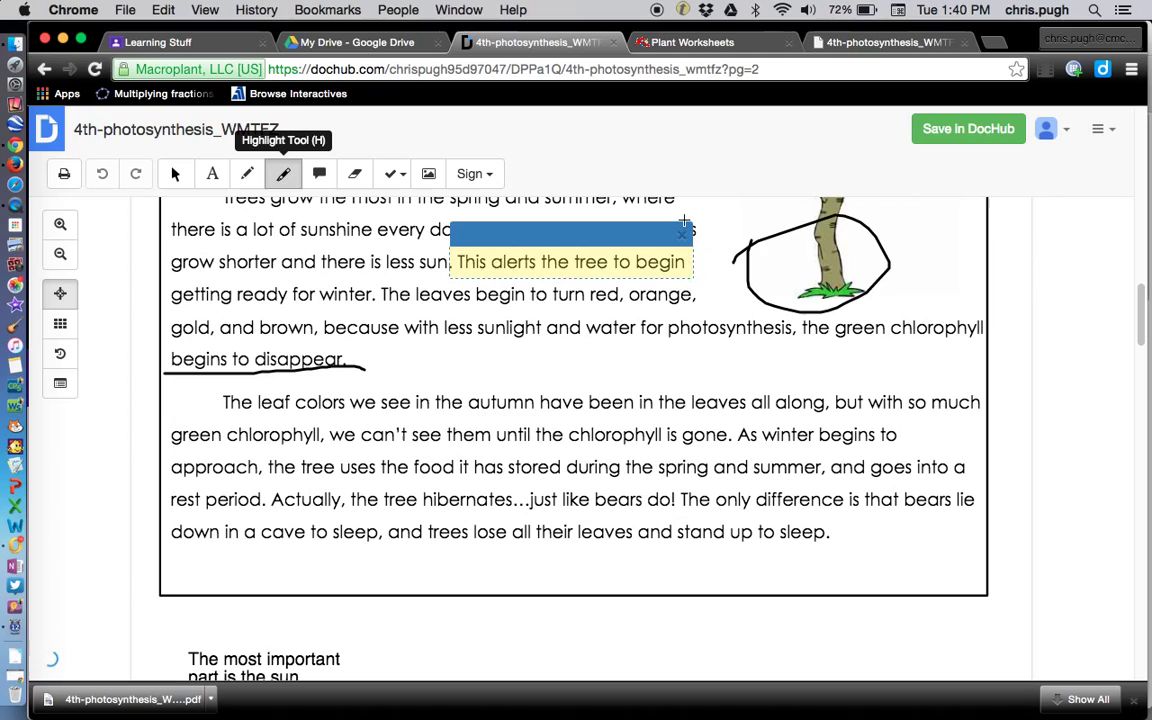
click(684, 238)
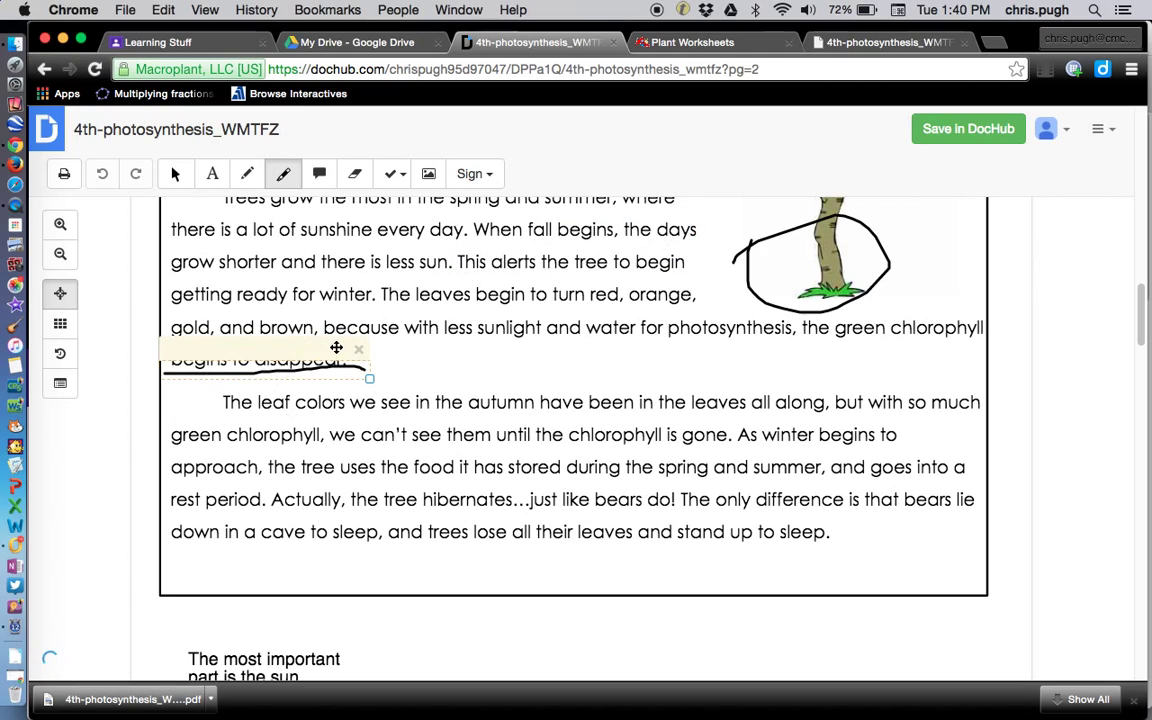
- Delete the underline, the tree circle and the sun note from page 2
click(358, 349)
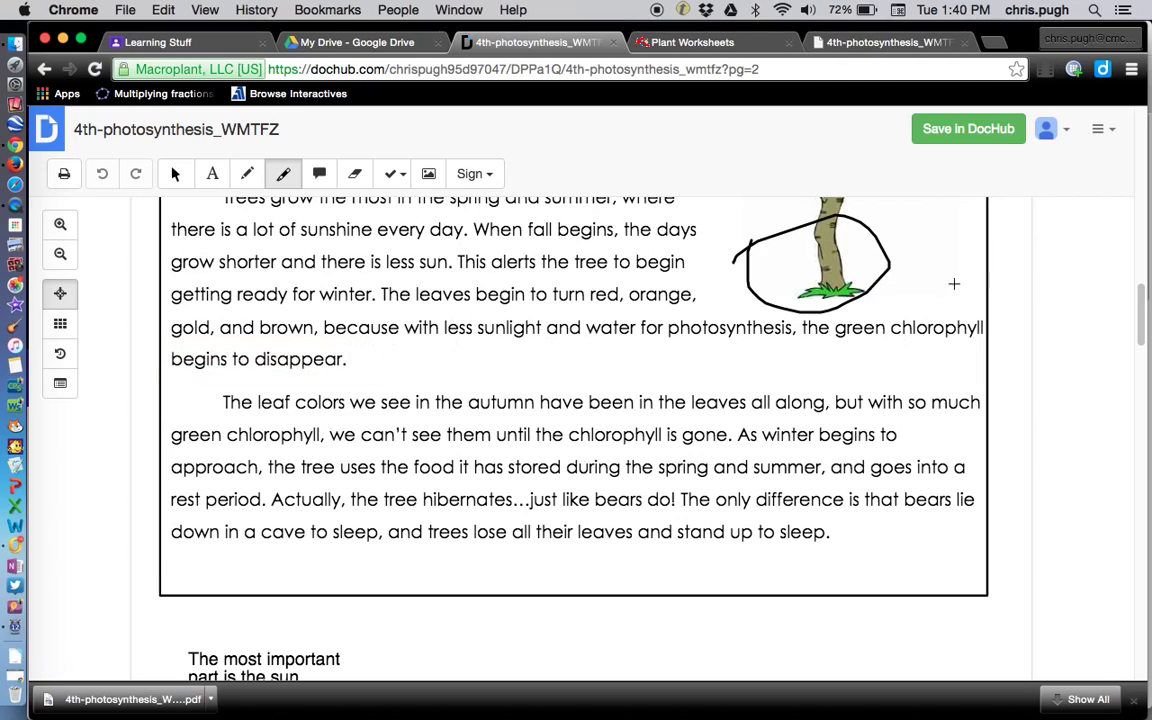
mouse_move(876, 250)
click(883, 200)
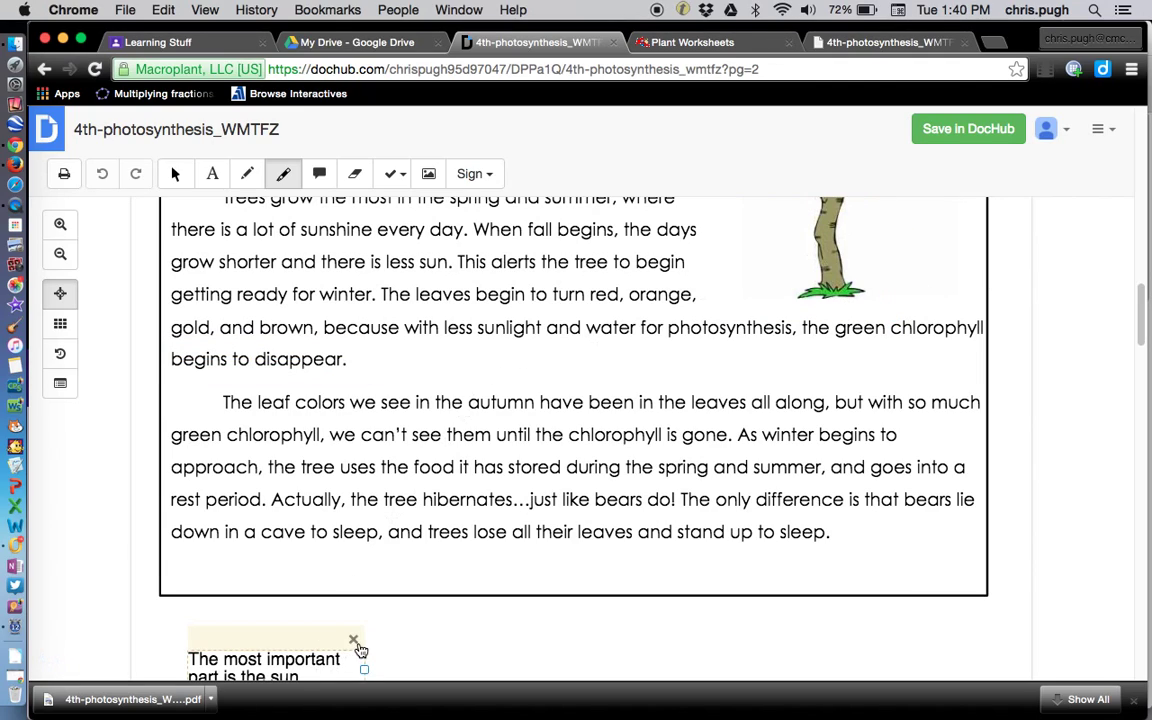
click(360, 642)
scroll(431, 591, up, 15)
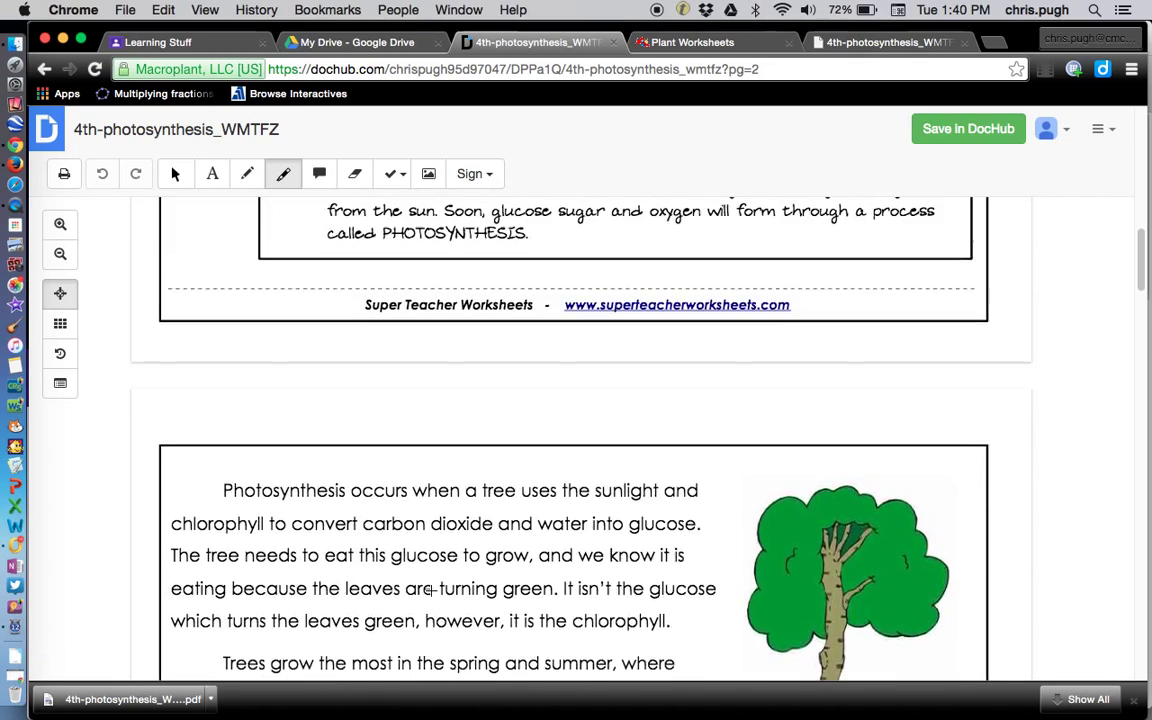
scroll(431, 591, up, 5)
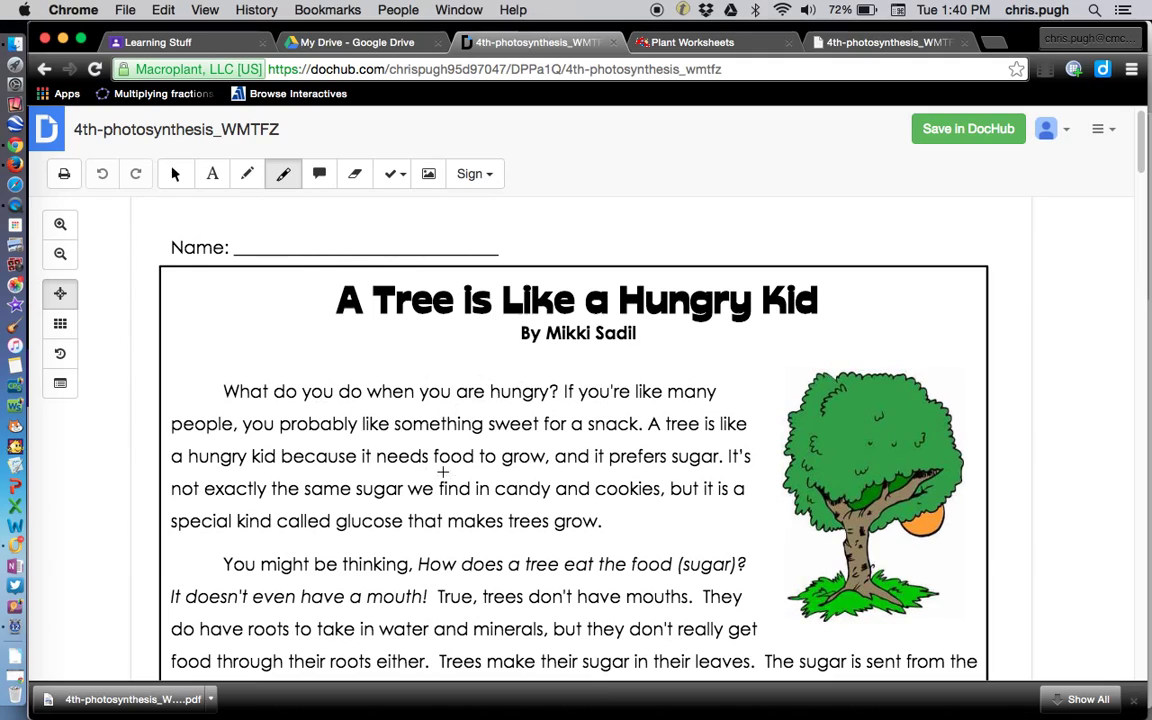
- Highlight 'What do you do when you are hungry?' and 'and it prefers sugar.', removing a stray highlight
drag(211, 552, 411, 578)
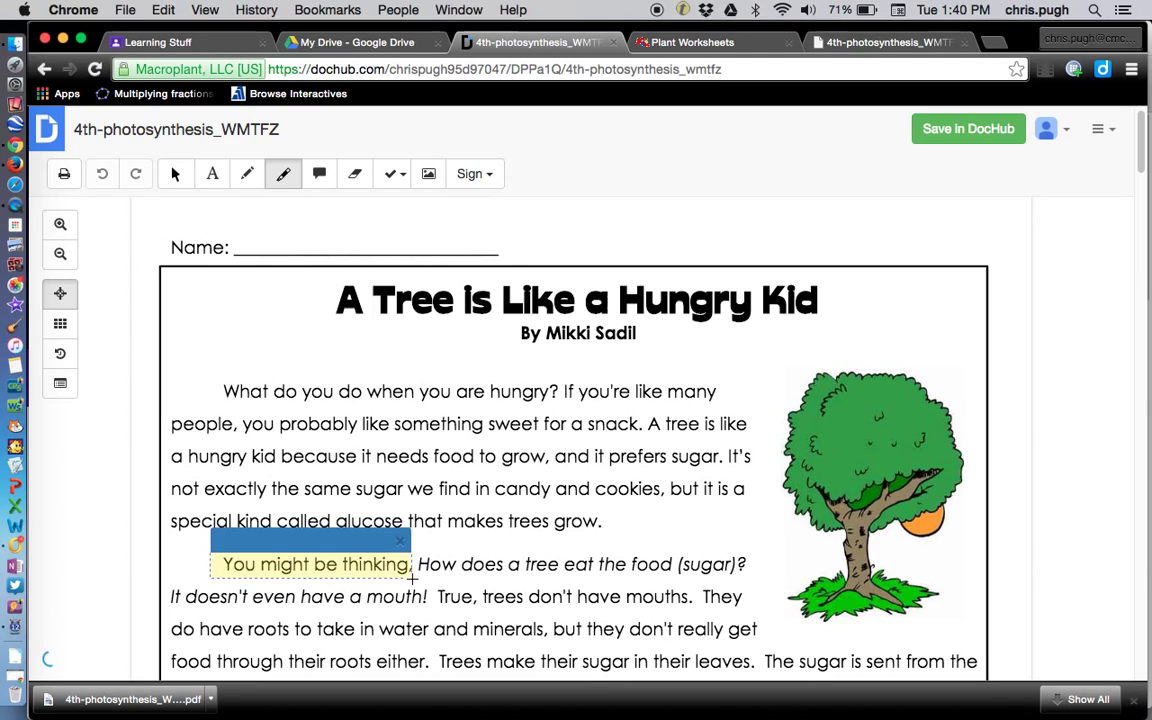
click(400, 541)
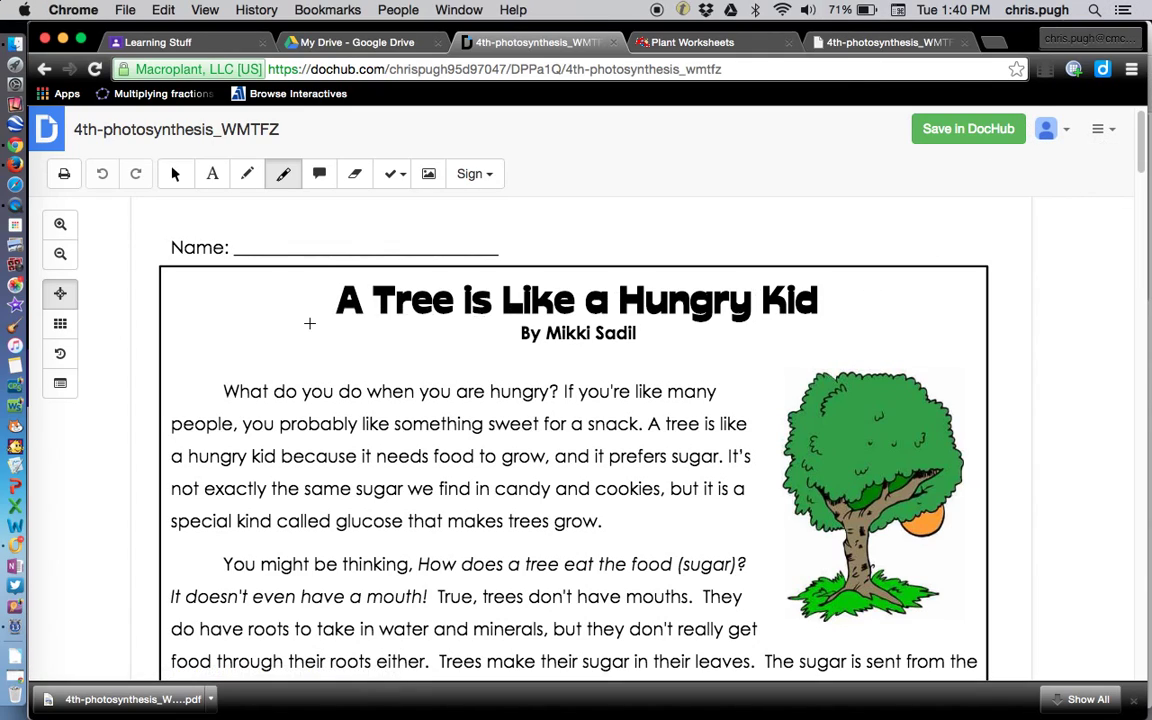
mouse_move(224, 388)
mouse_down()
mouse_move(527, 406)
mouse_move(596, 393)
mouse_move(565, 392)
mouse_up()
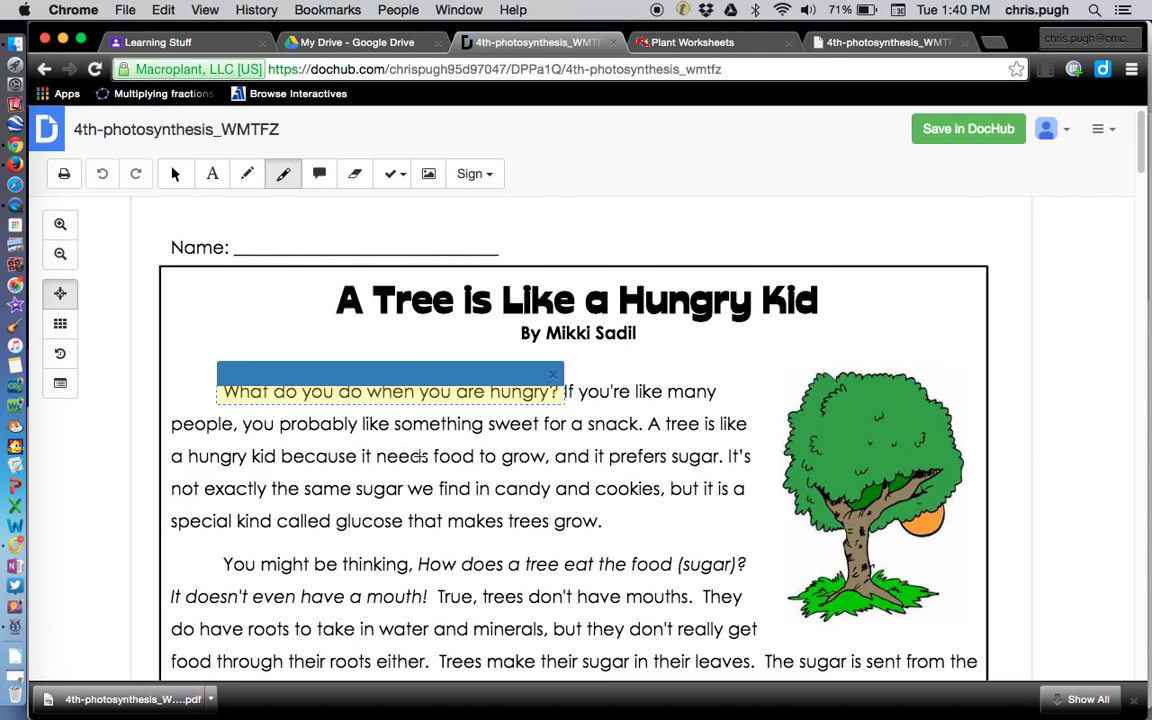
mouse_move(548, 452)
mouse_down()
mouse_move(643, 481)
mouse_move(735, 462)
mouse_up()
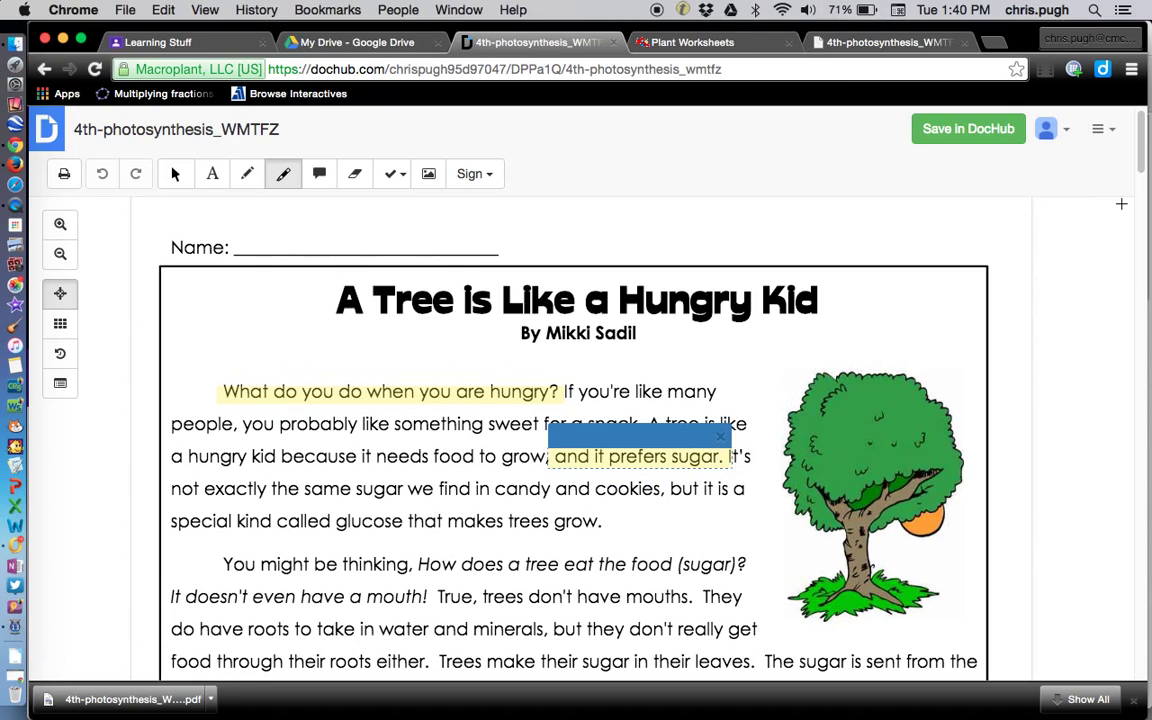
click(1102, 130)
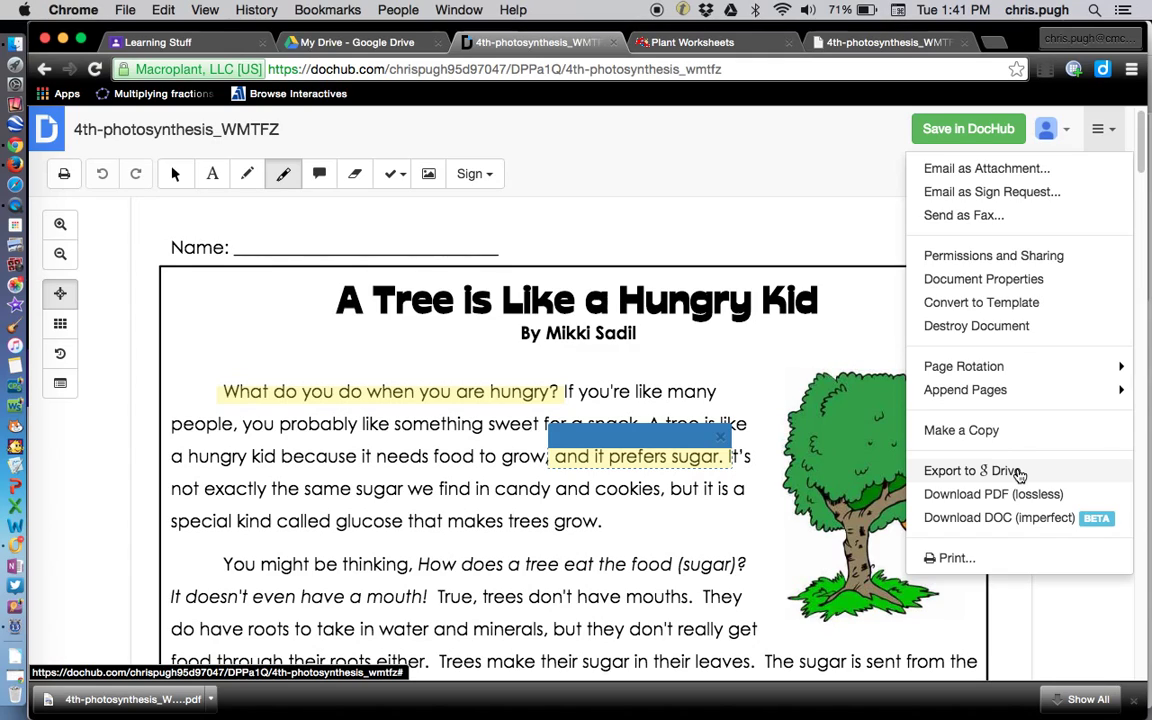
- Export the highlighted worksheet to Google Drive
click(1019, 472)
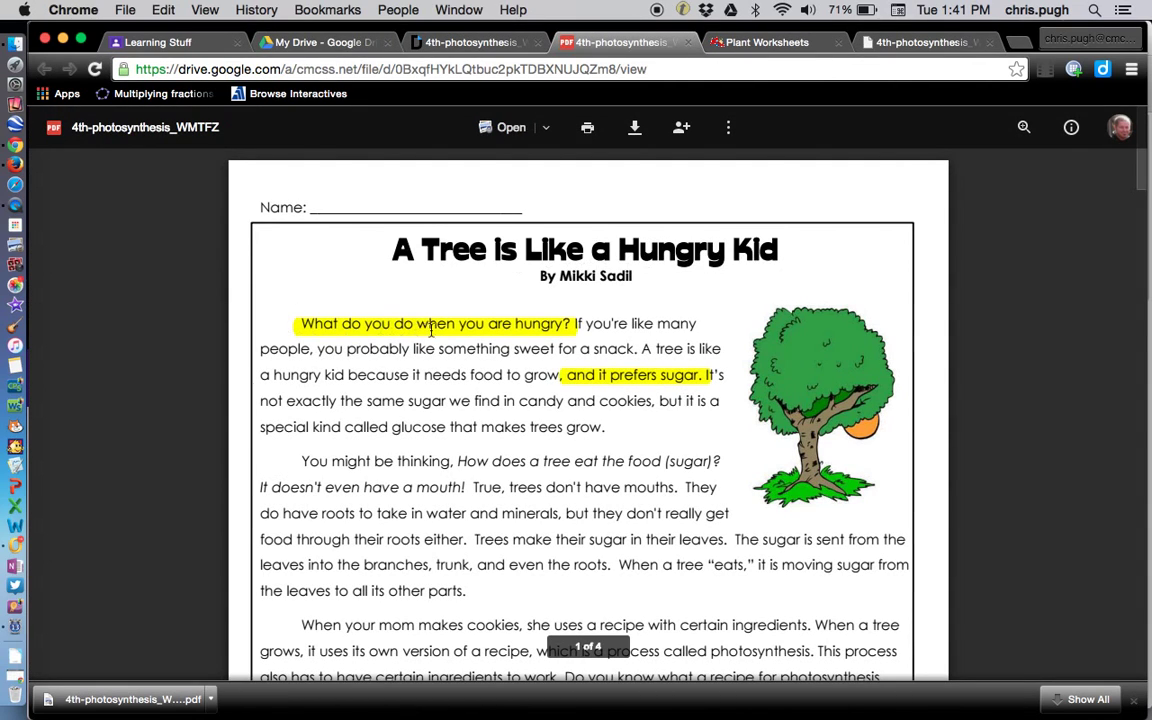
- Close the PDF preview, the saved-in-Drive confirmation and the DocHub document, returning to My Drive
scroll(520, 470, down, 15)
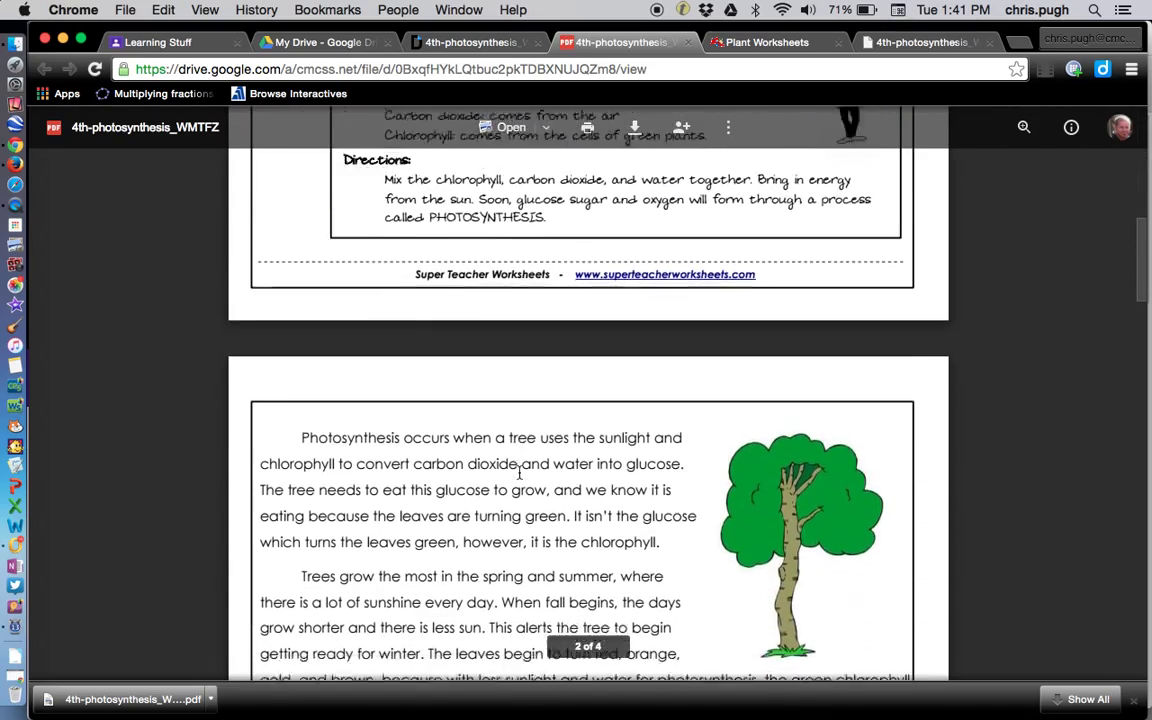
scroll(519, 474, down, 5)
scroll(519, 474, up, 15)
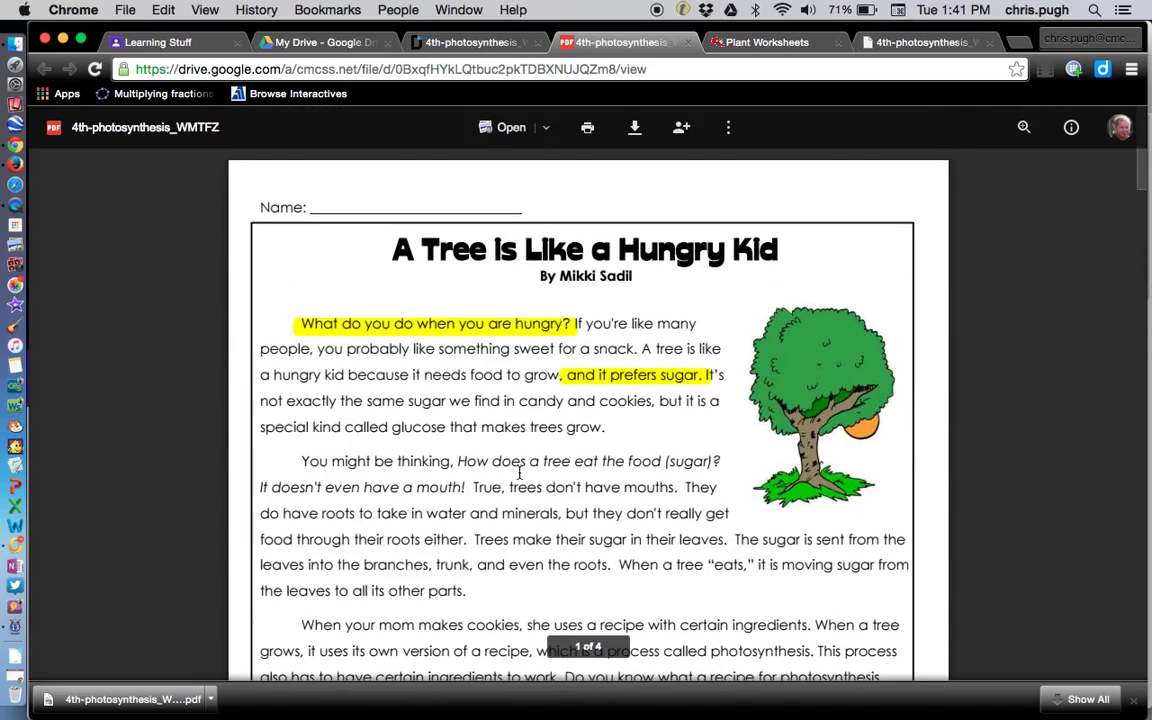
click(688, 43)
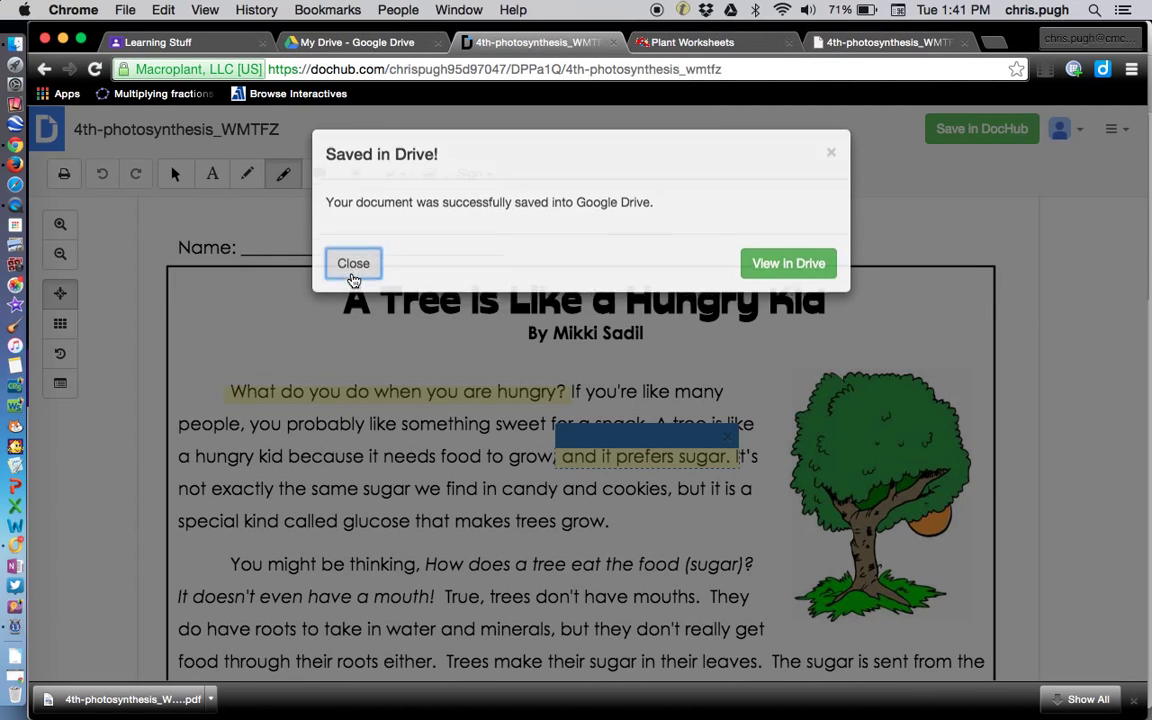
click(353, 264)
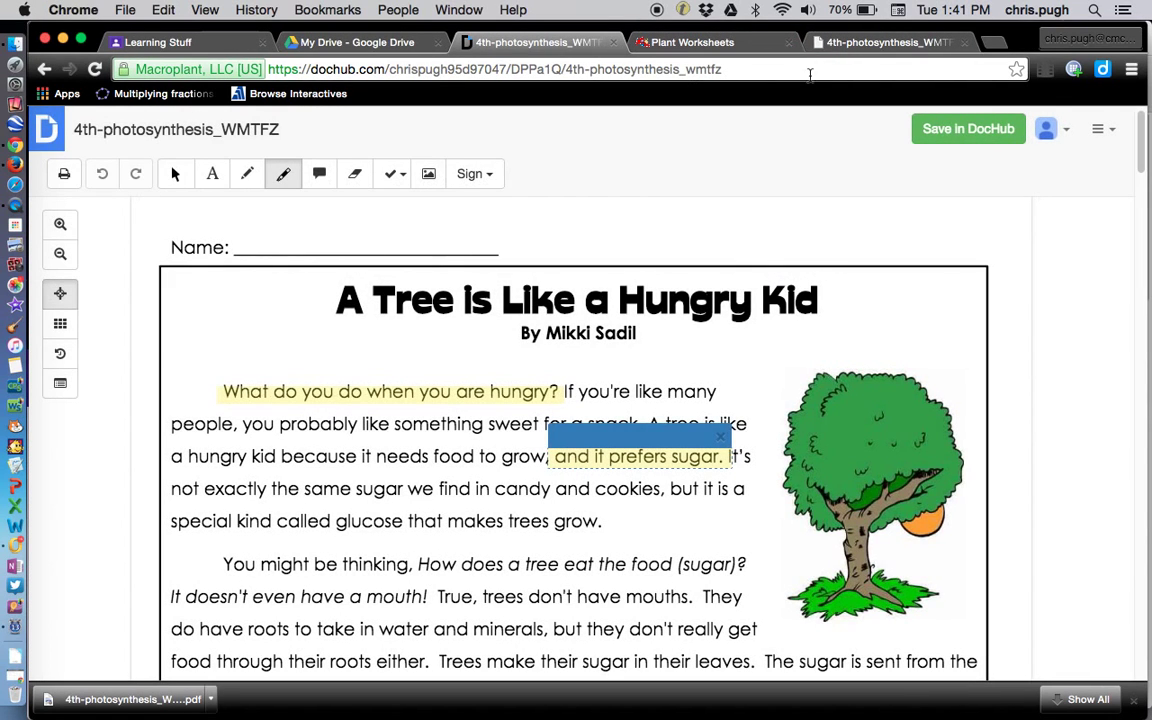
click(614, 42)
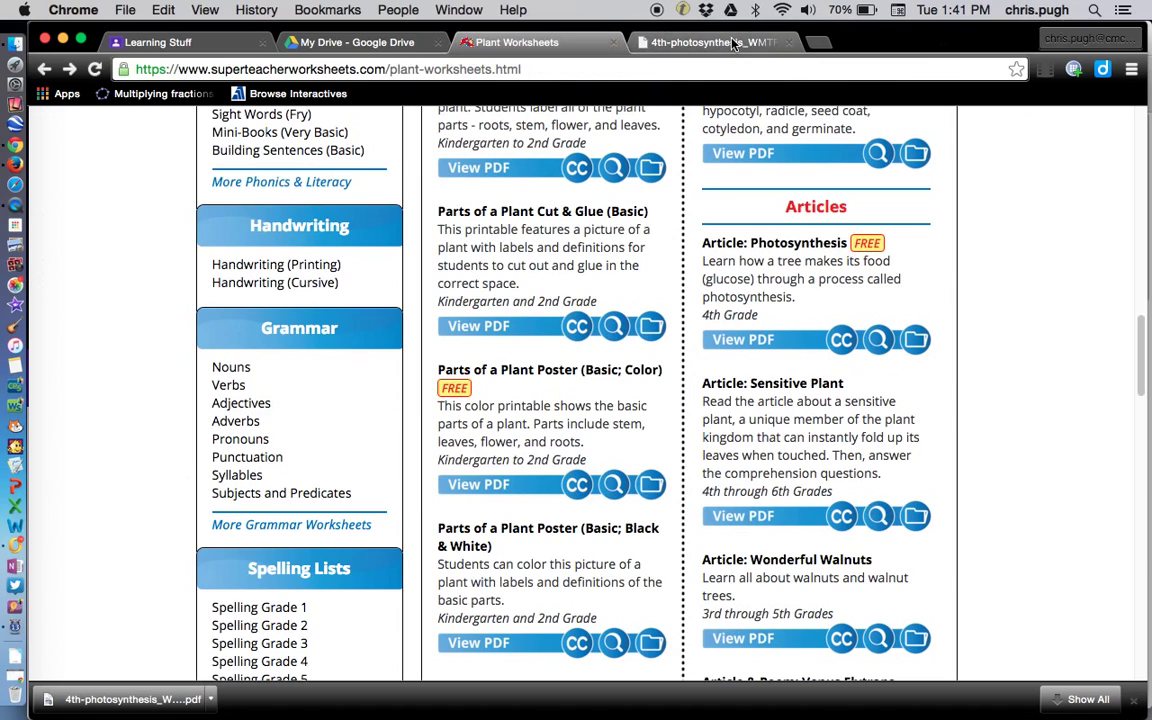
click(360, 44)
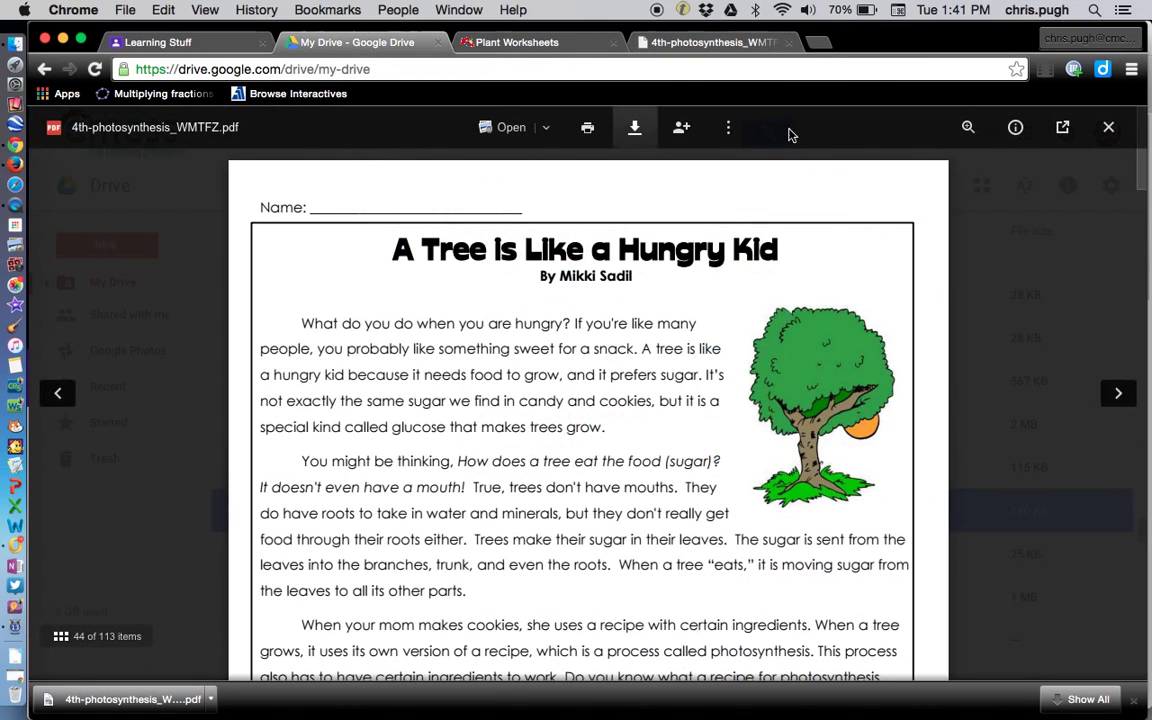
click(1108, 127)
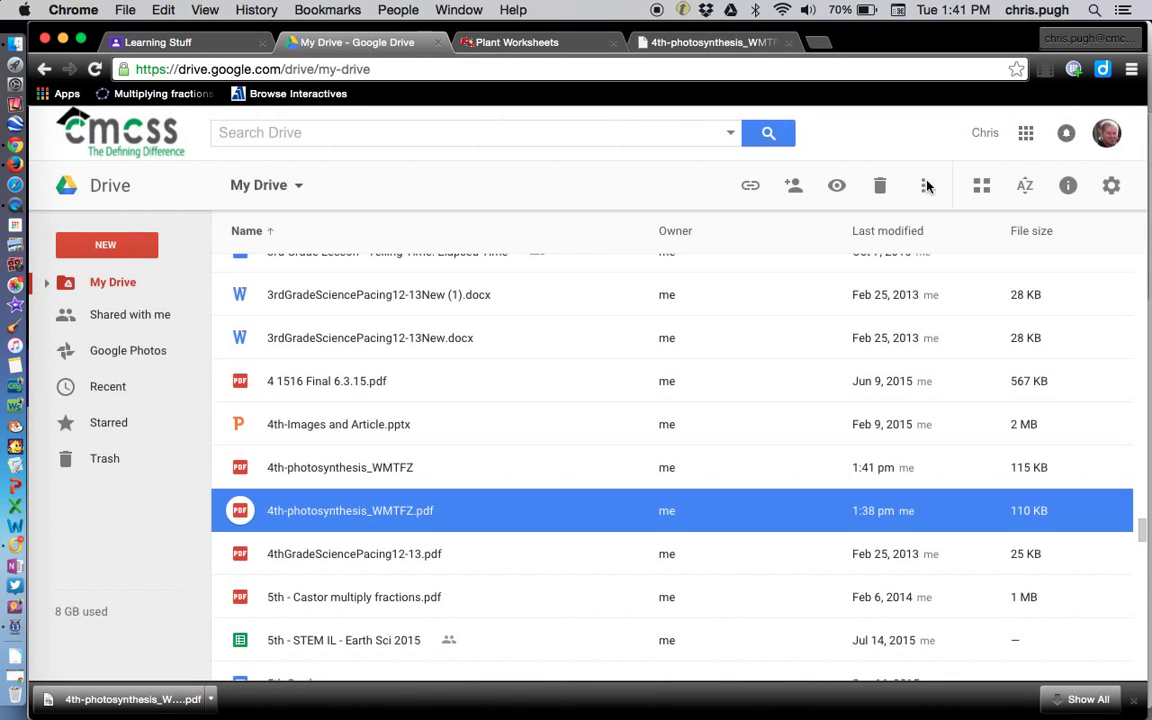
double_click(380, 511)
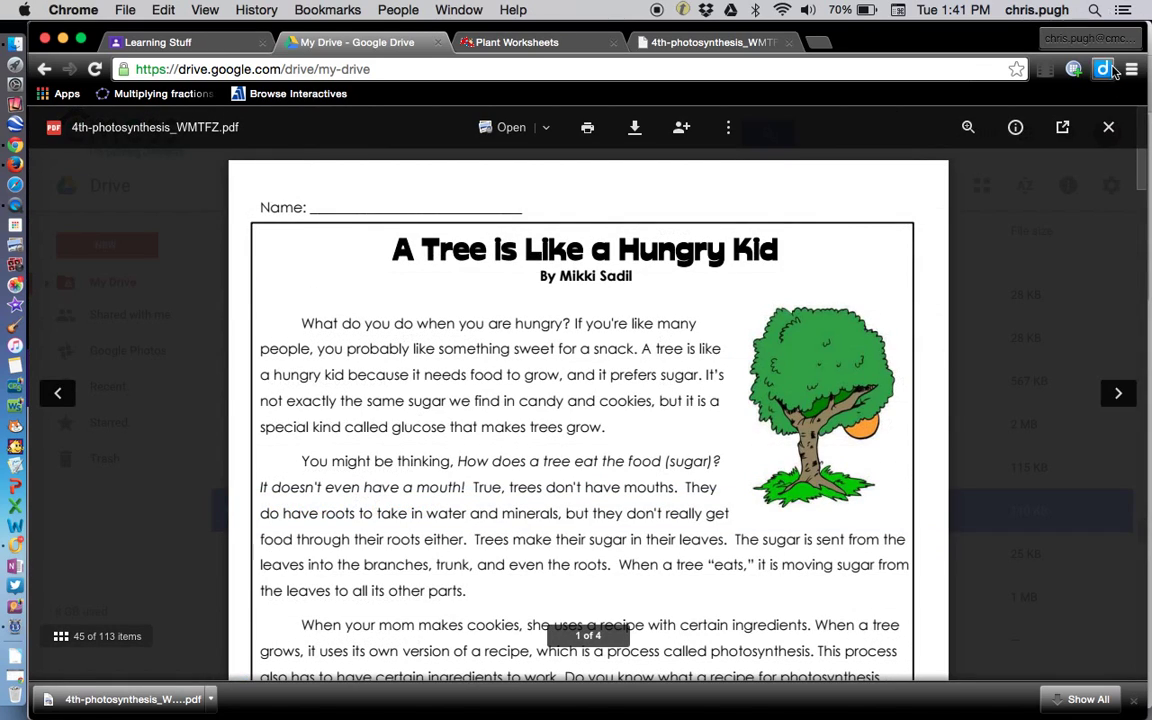
click(1108, 127)
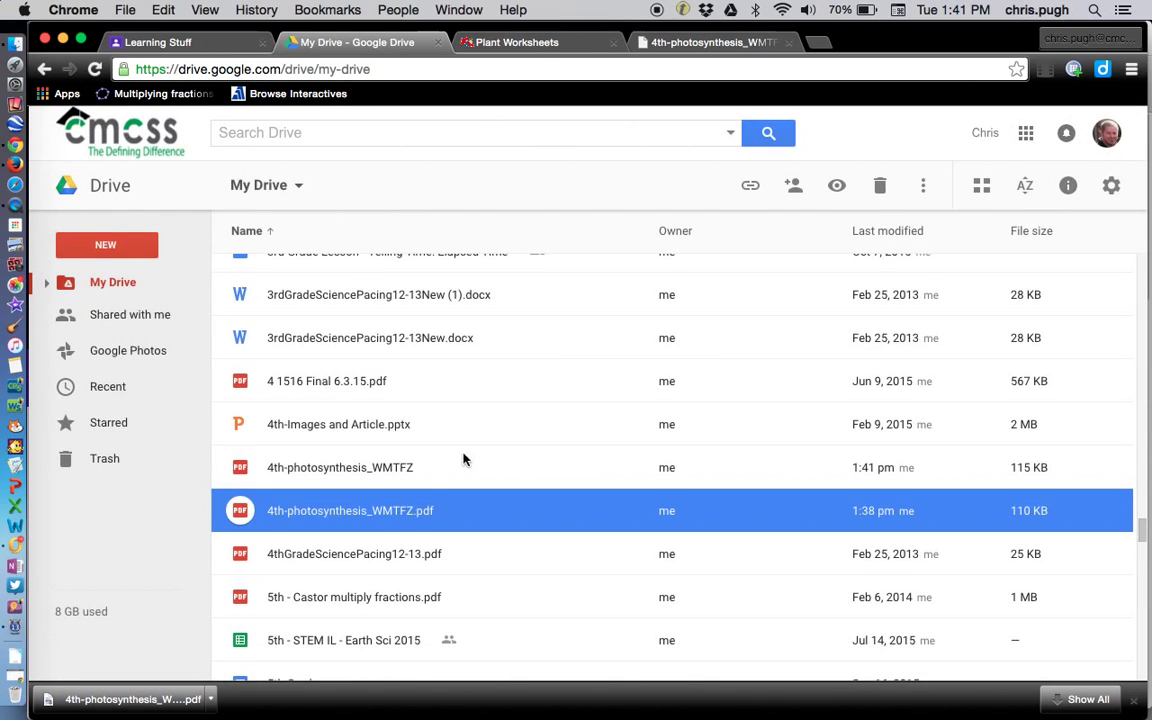
click(391, 475)
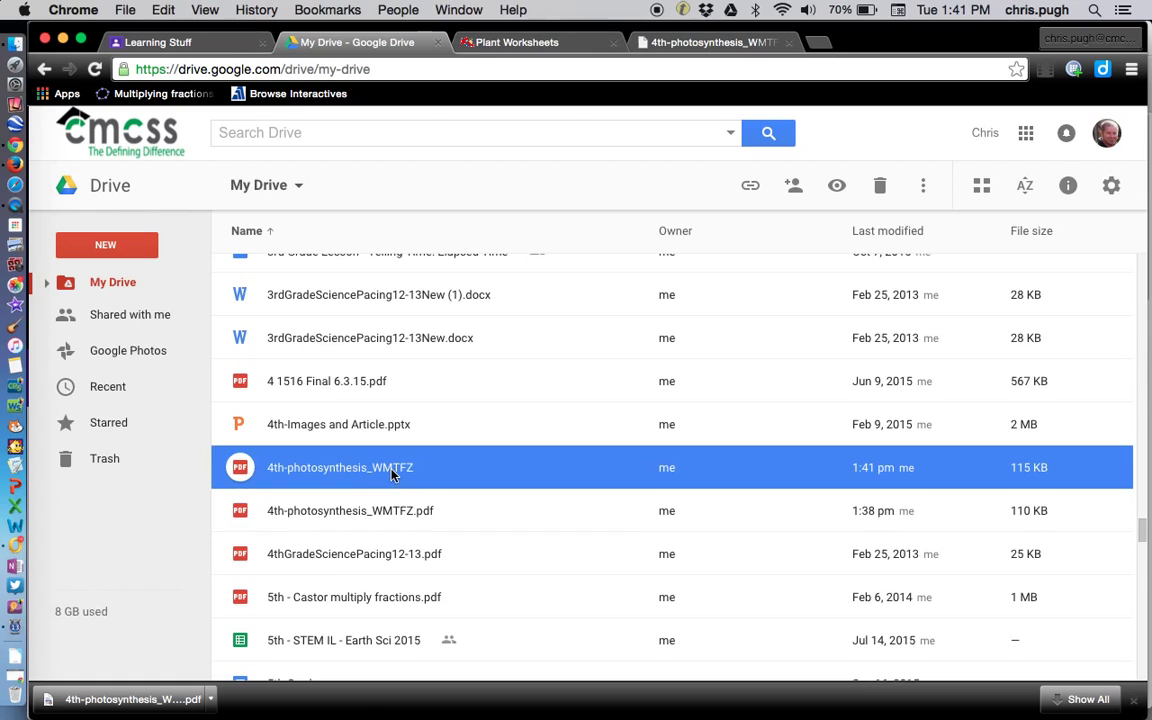
double_click(391, 472)
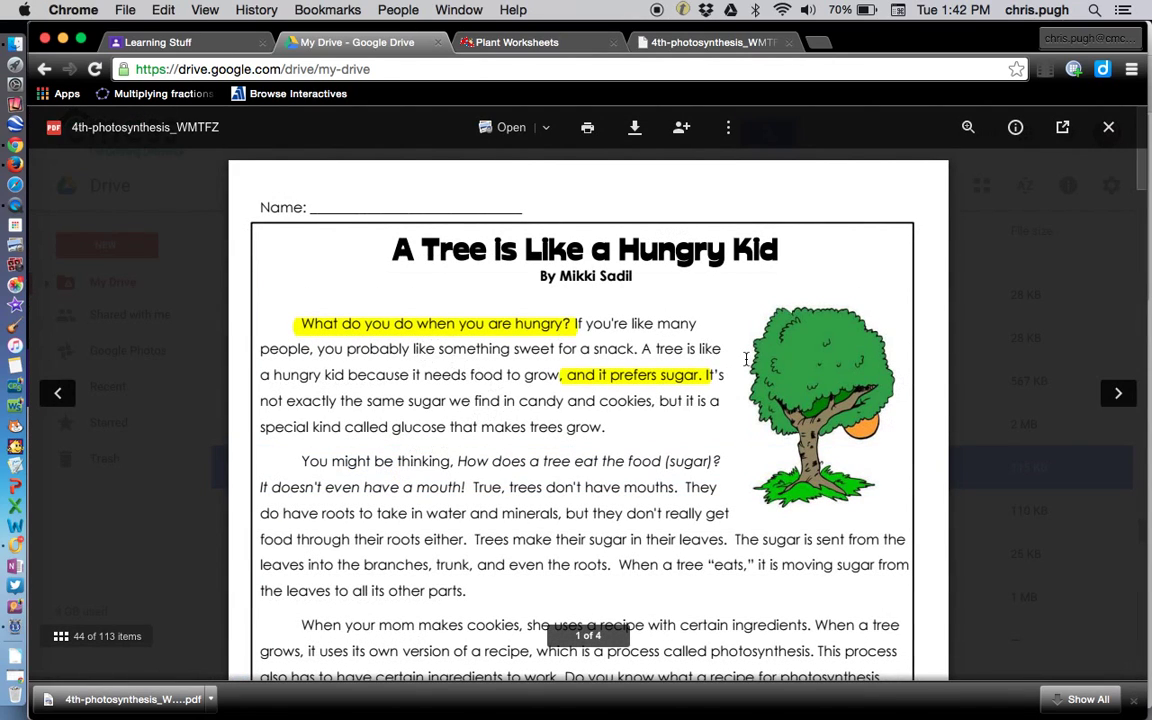
click(1108, 127)
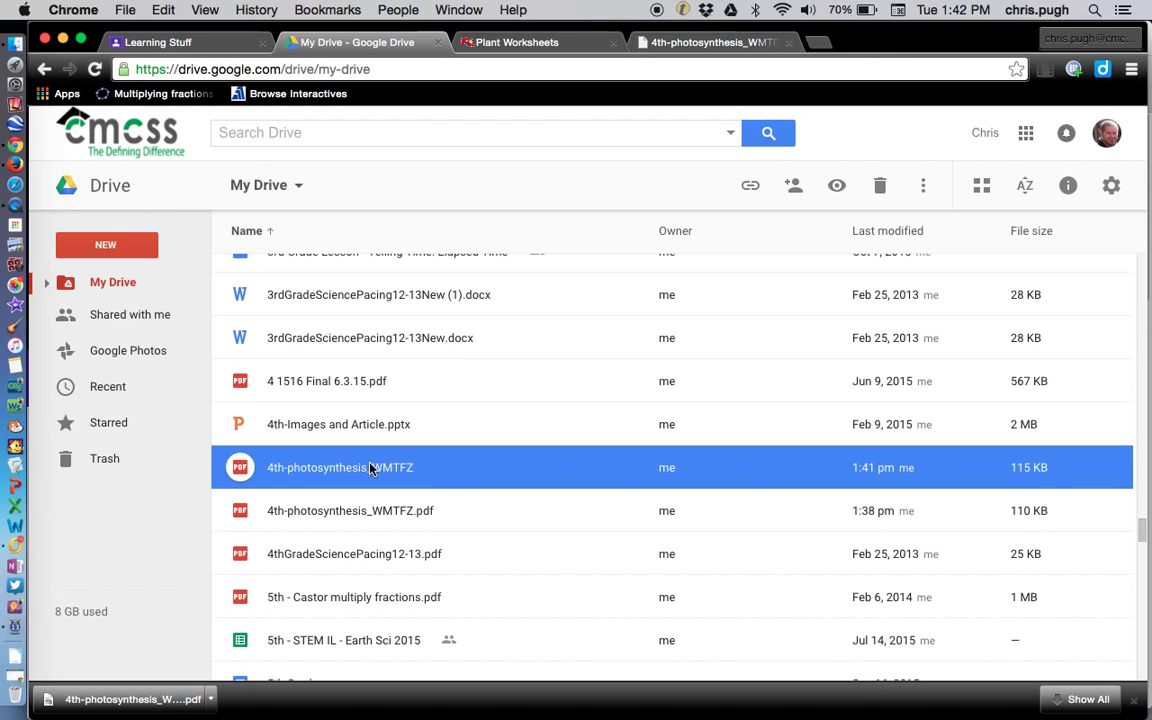
- Create a new assignment titled 'Photosyn' in the Learning Stuff class
click(198, 50)
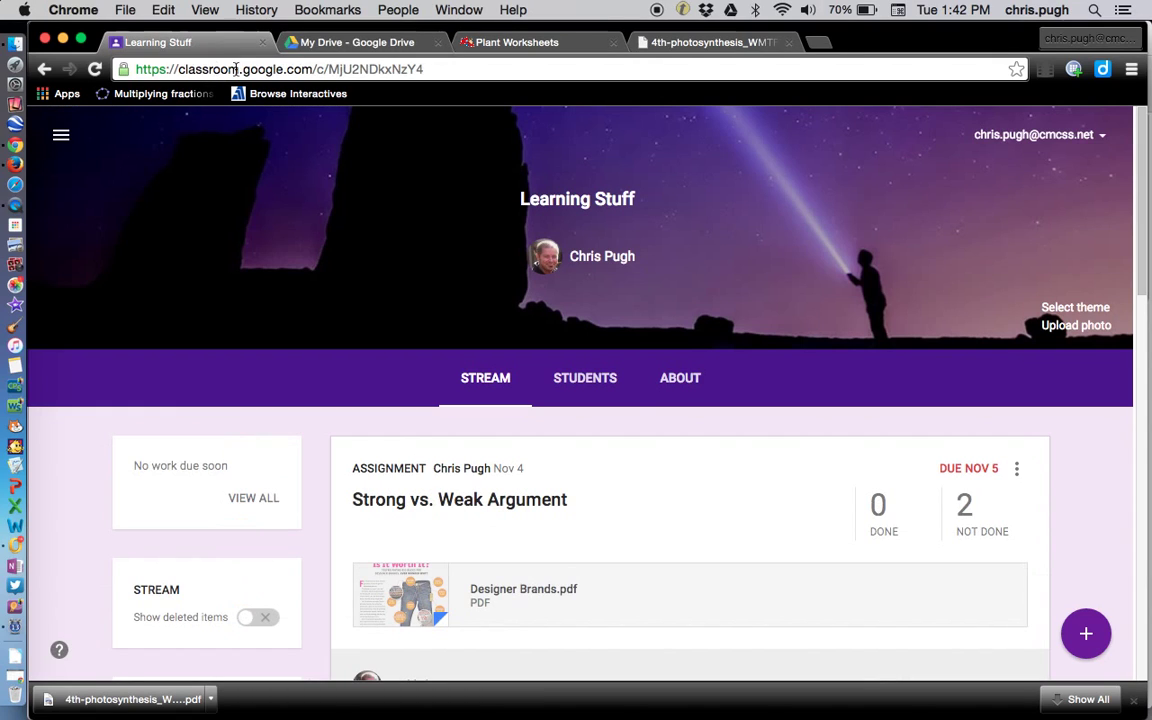
mouse_move(1088, 630)
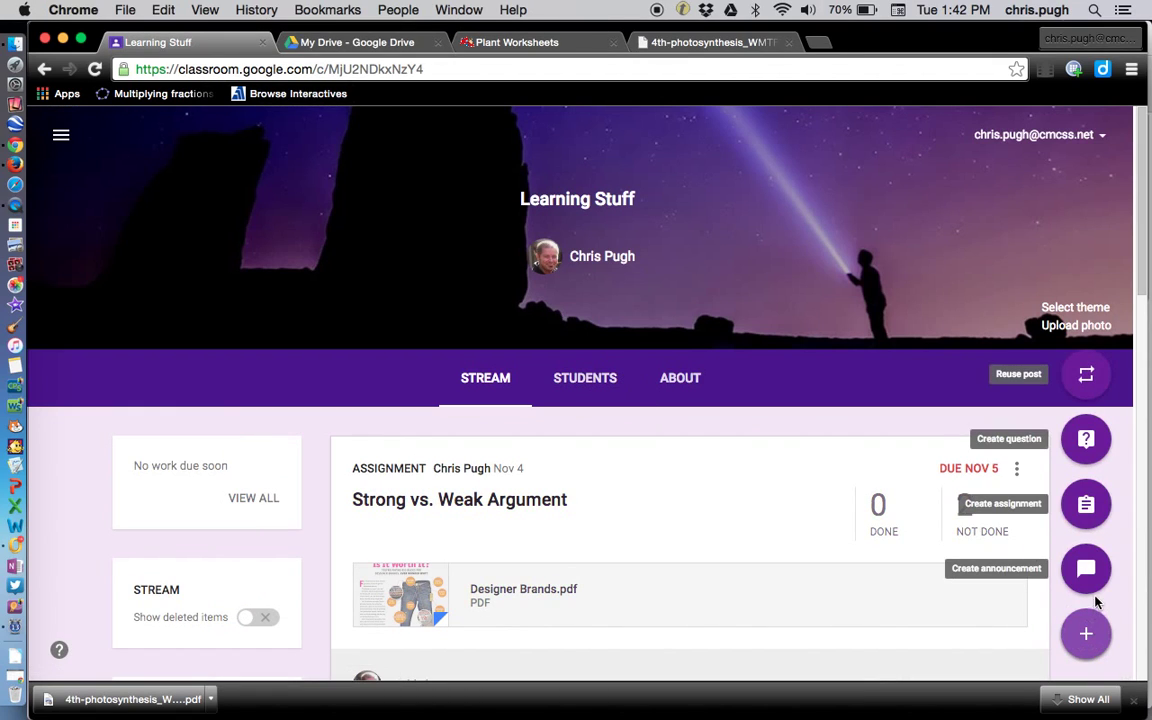
click(1082, 510)
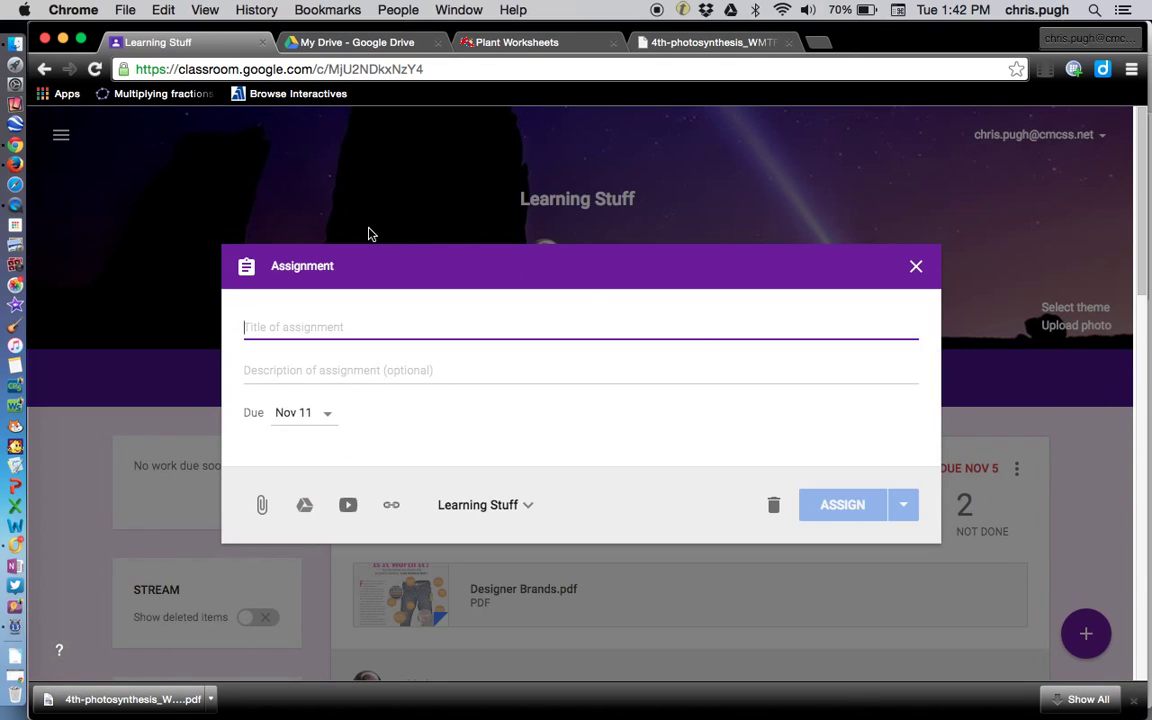
text(Photosynthesis)
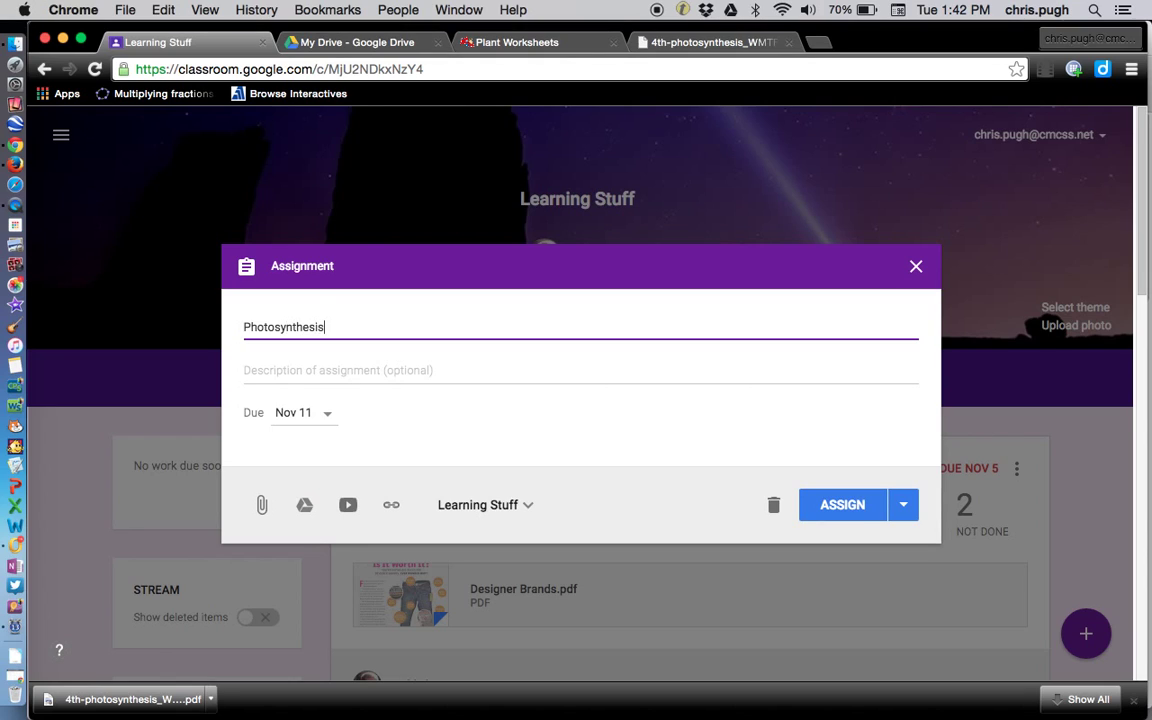
- Search Drive for 'photosynthesis' and select the annotated 4th-photosynthesis_WMTFZ copy
click(304, 505)
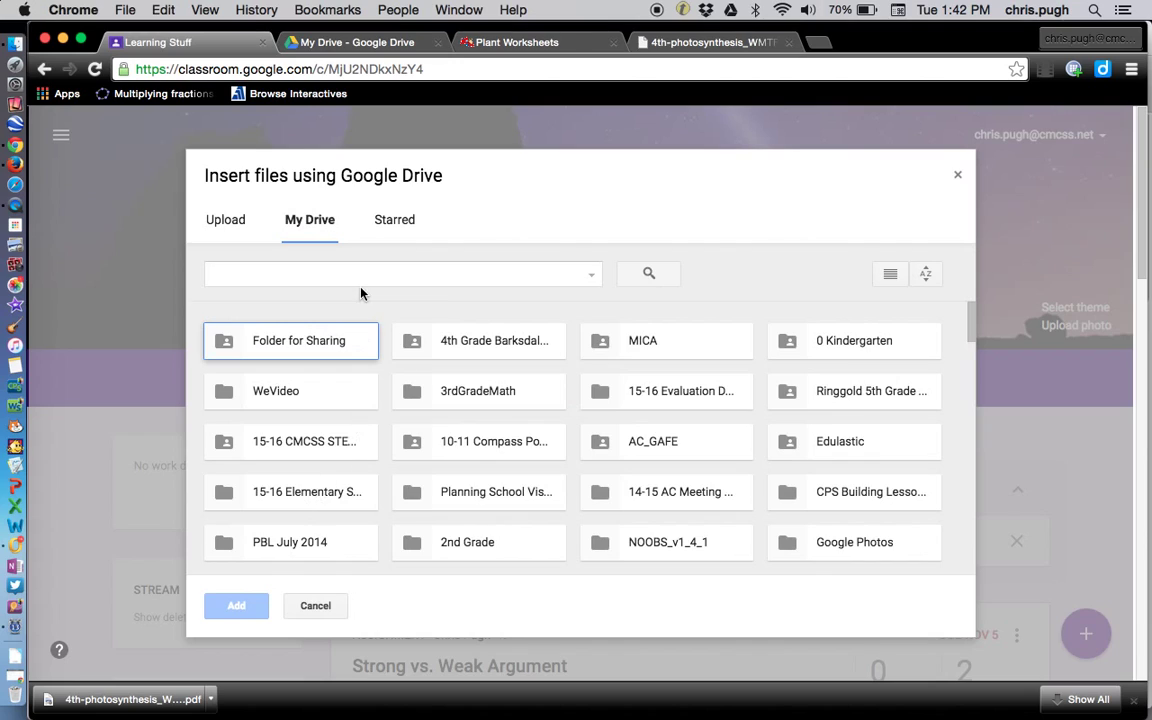
click(361, 281)
text(p)
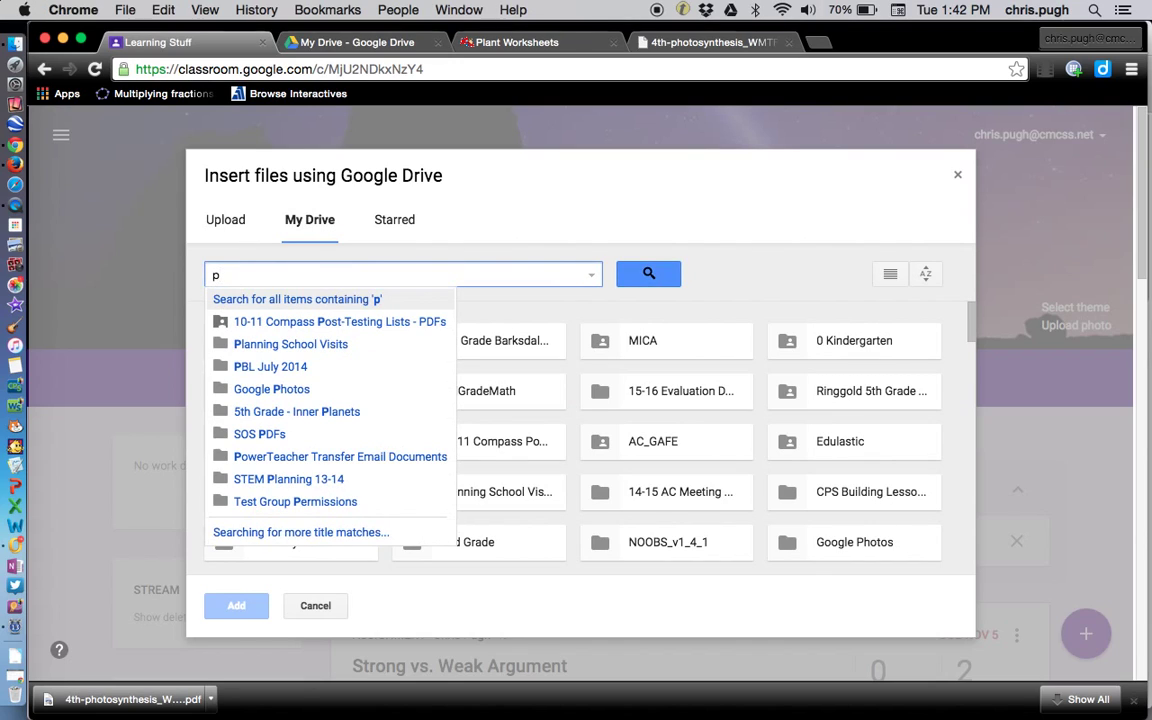
text(hotosyn)
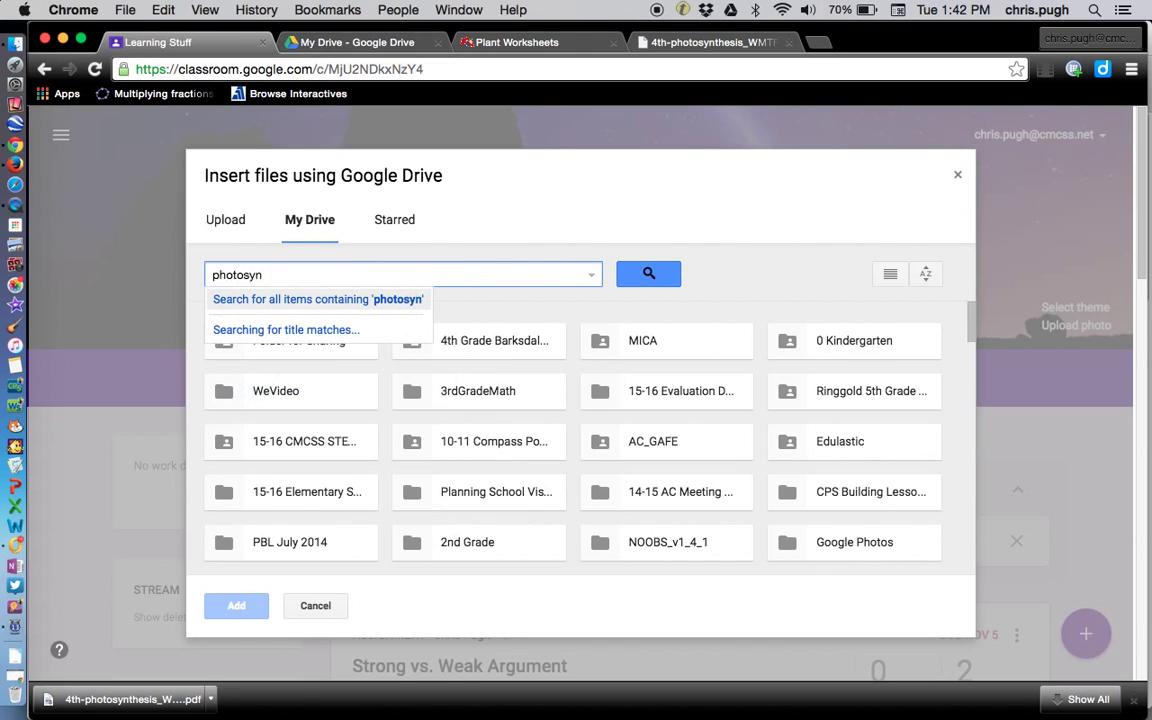
text(thesis)
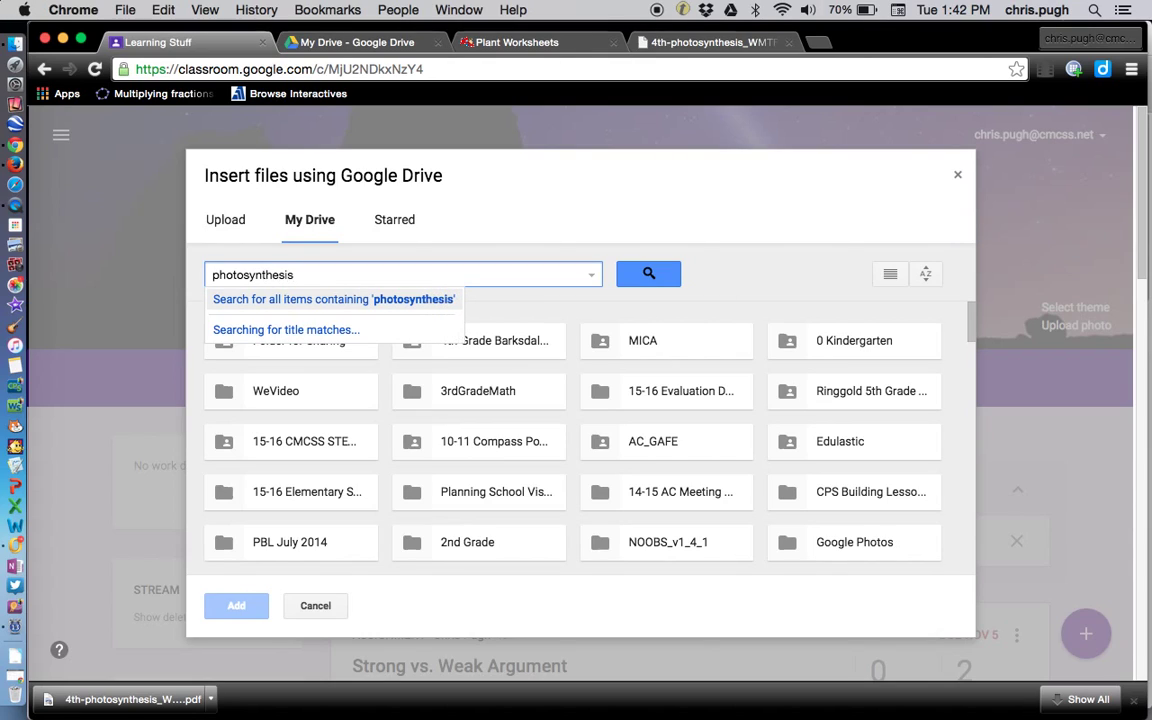
key(Return)
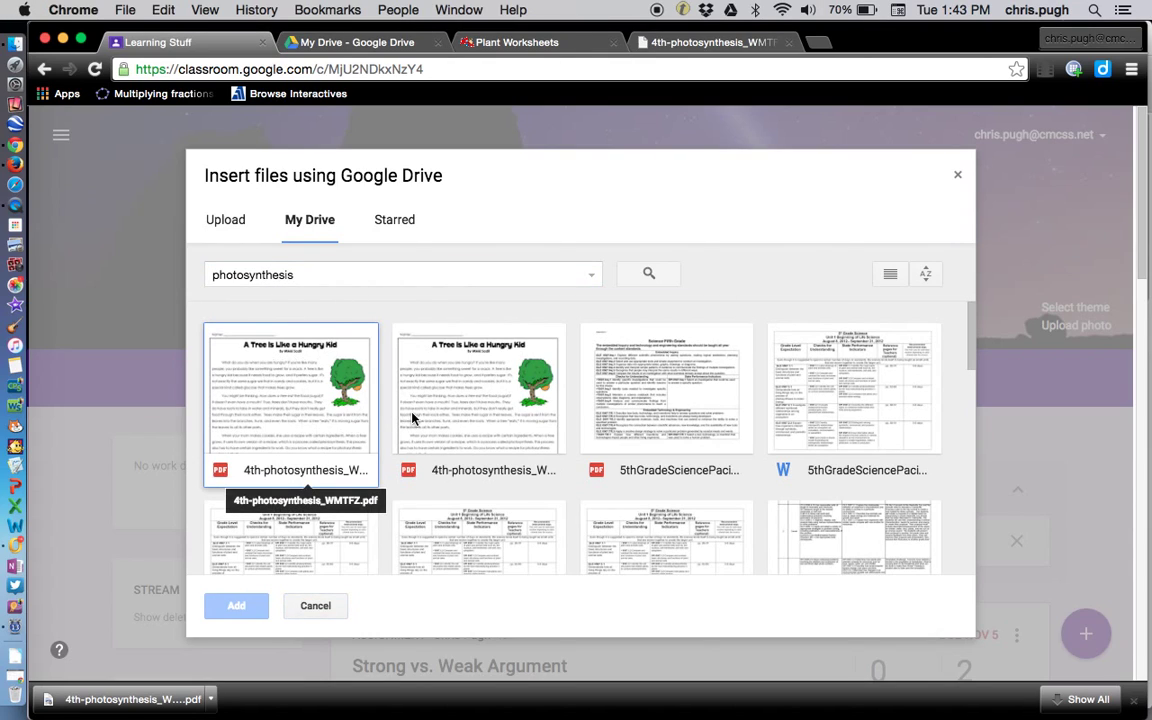
click(435, 416)
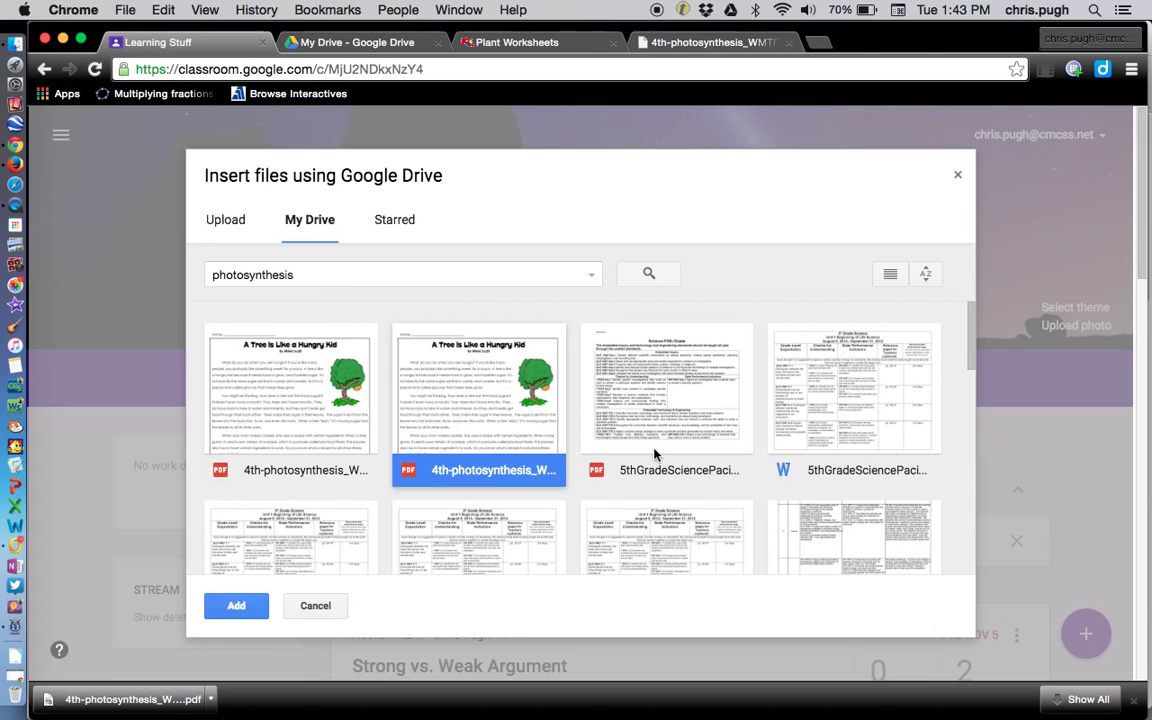
- Attach the worksheet set to 'Make a copy for each student'
click(250, 606)
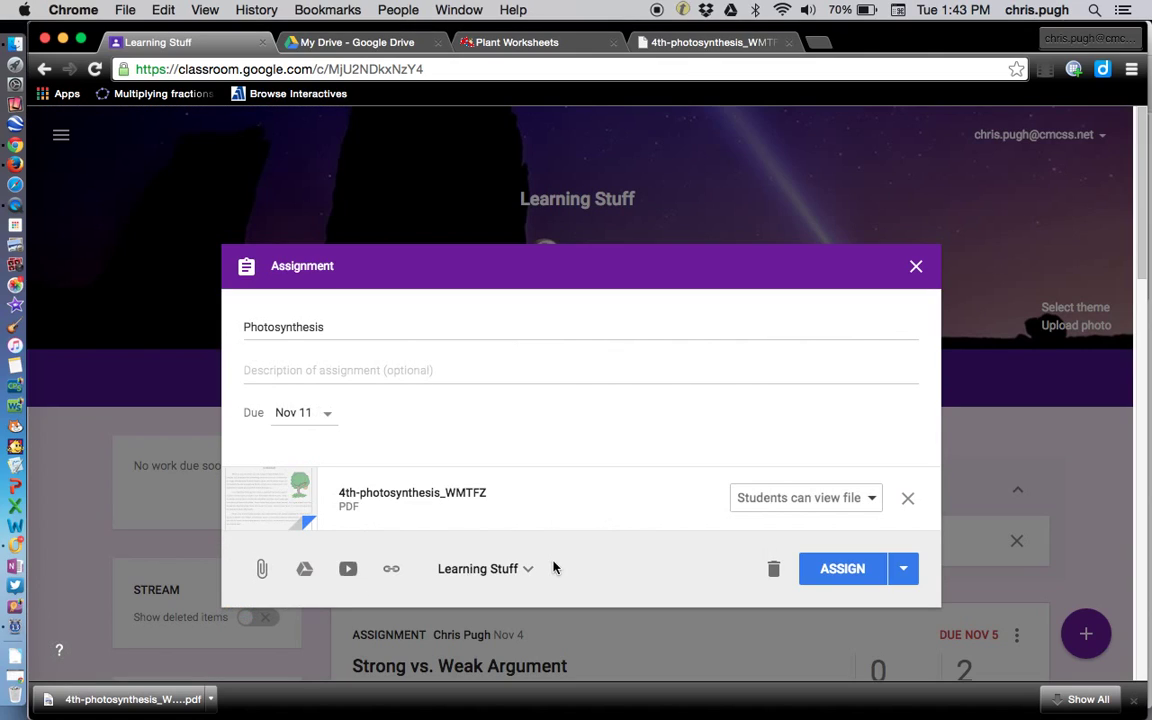
click(753, 500)
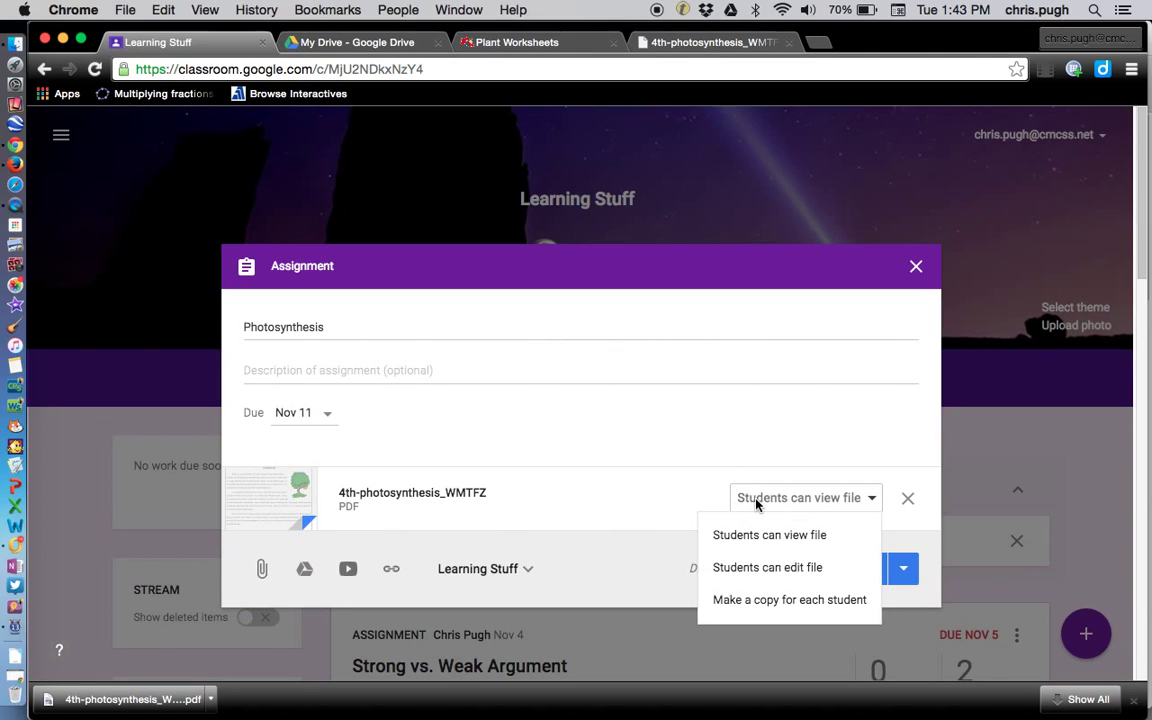
click(762, 601)
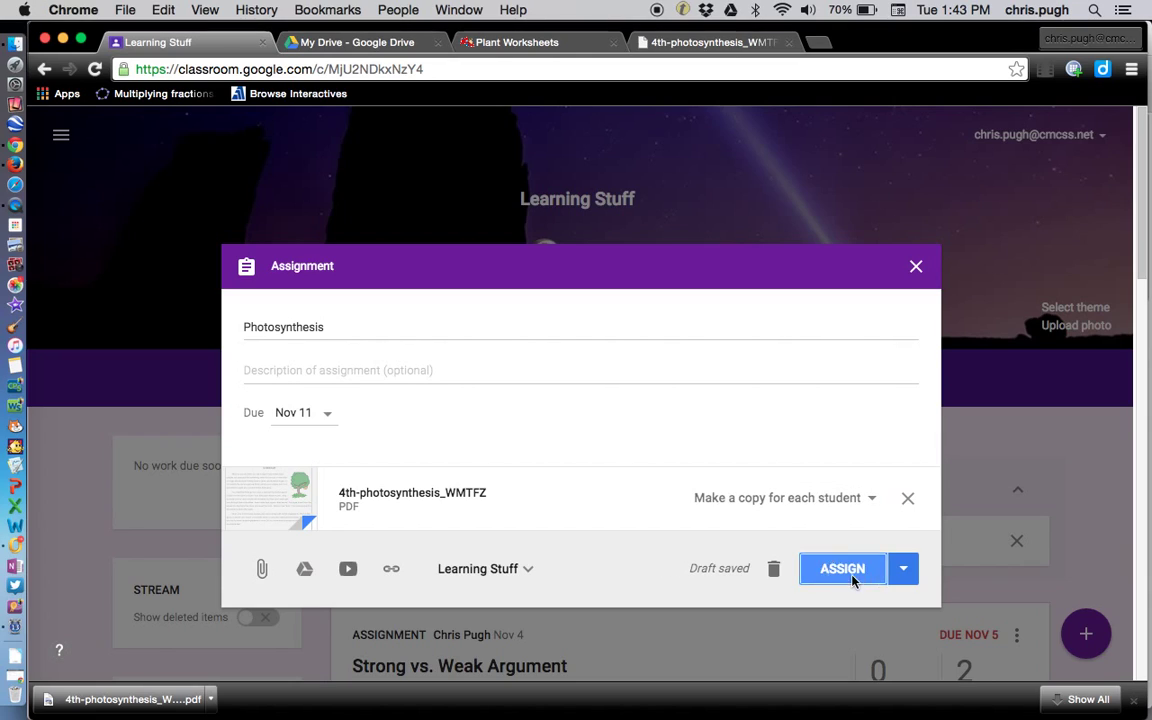
- Assign the Photosynthesis assignment and switch to the student's Firefox window
click(852, 580)
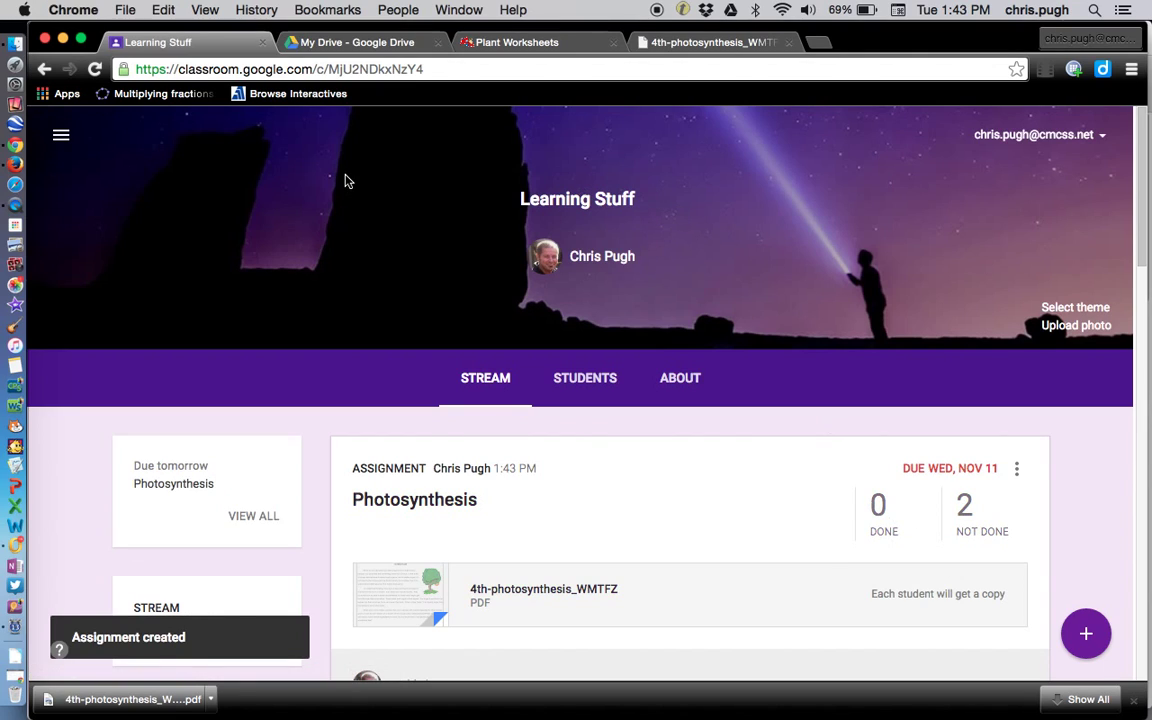
key(super+Tab)
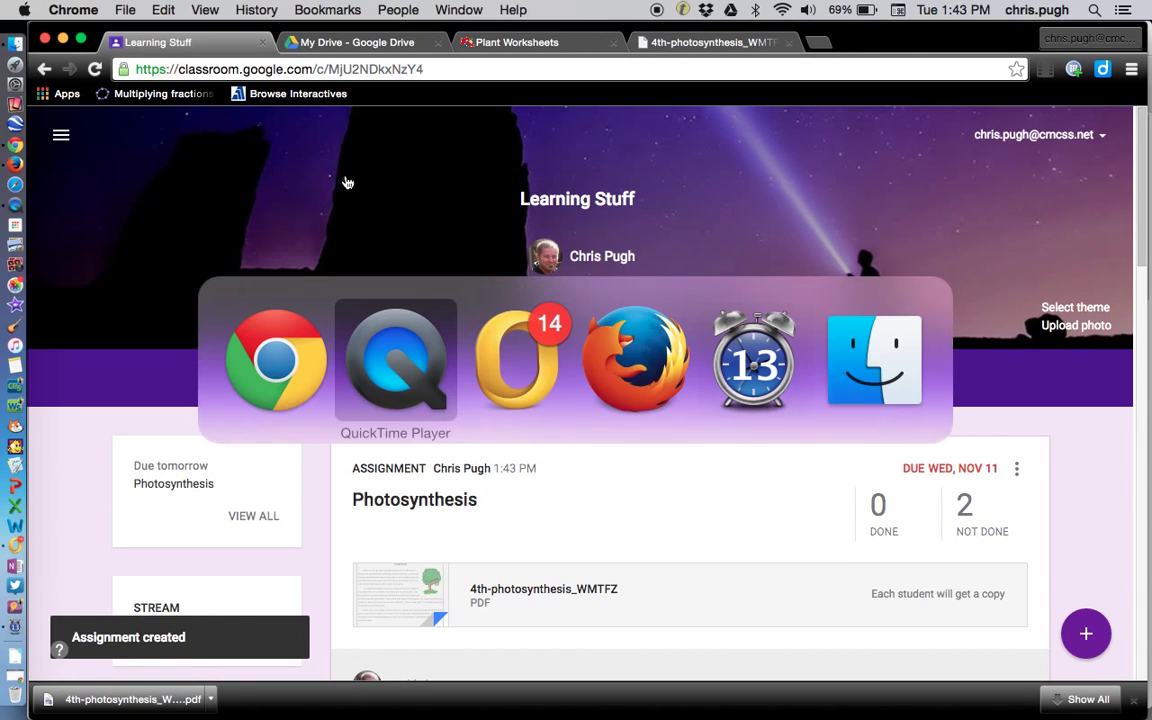
key(super+Tab)
key(super+Tab)
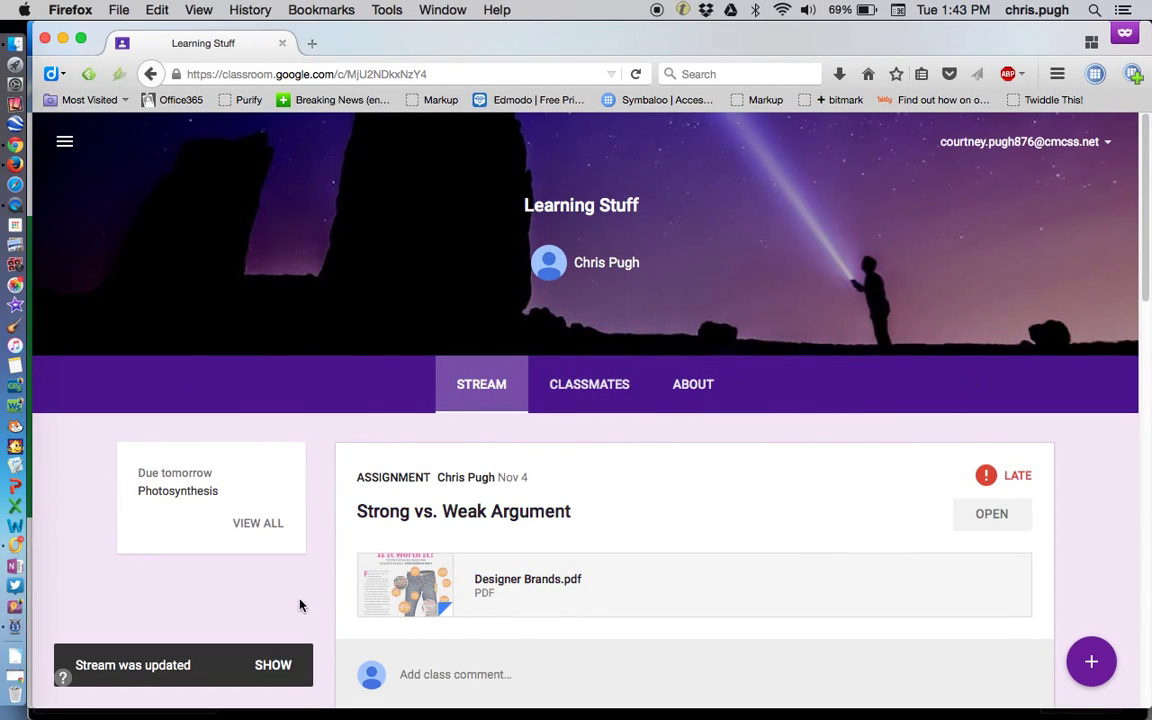
- Show the updated stream, open the Photosynthesis assignment and dismiss its introductory tip
click(275, 665)
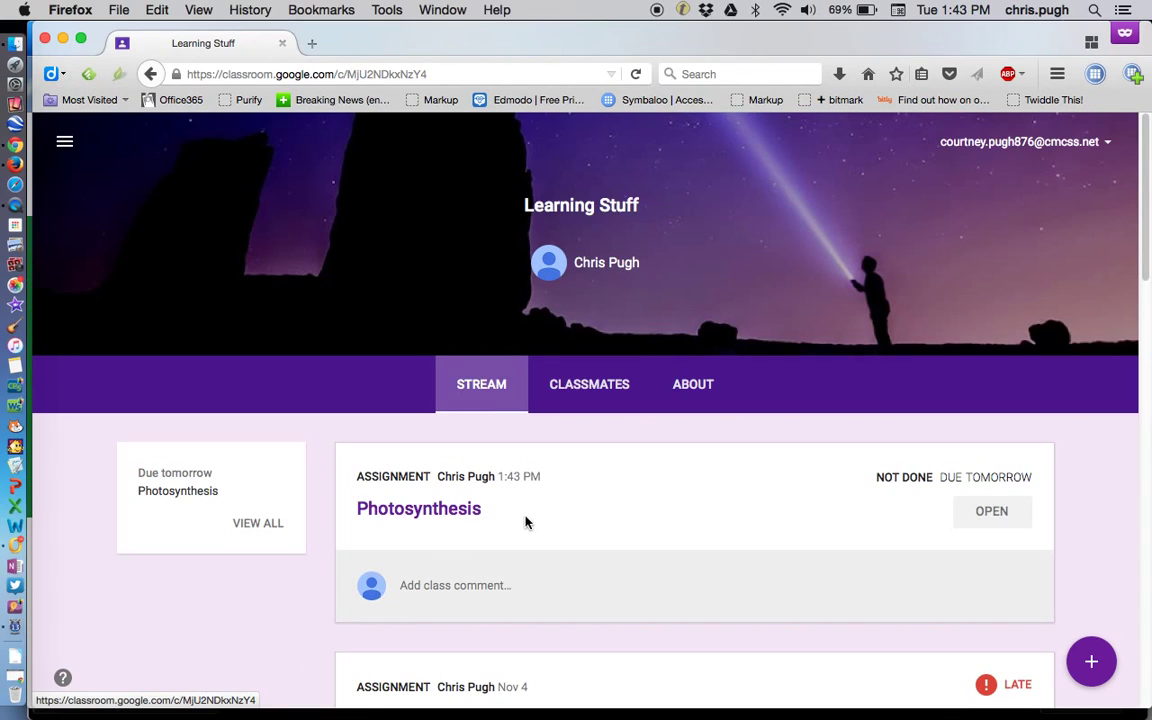
click(995, 518)
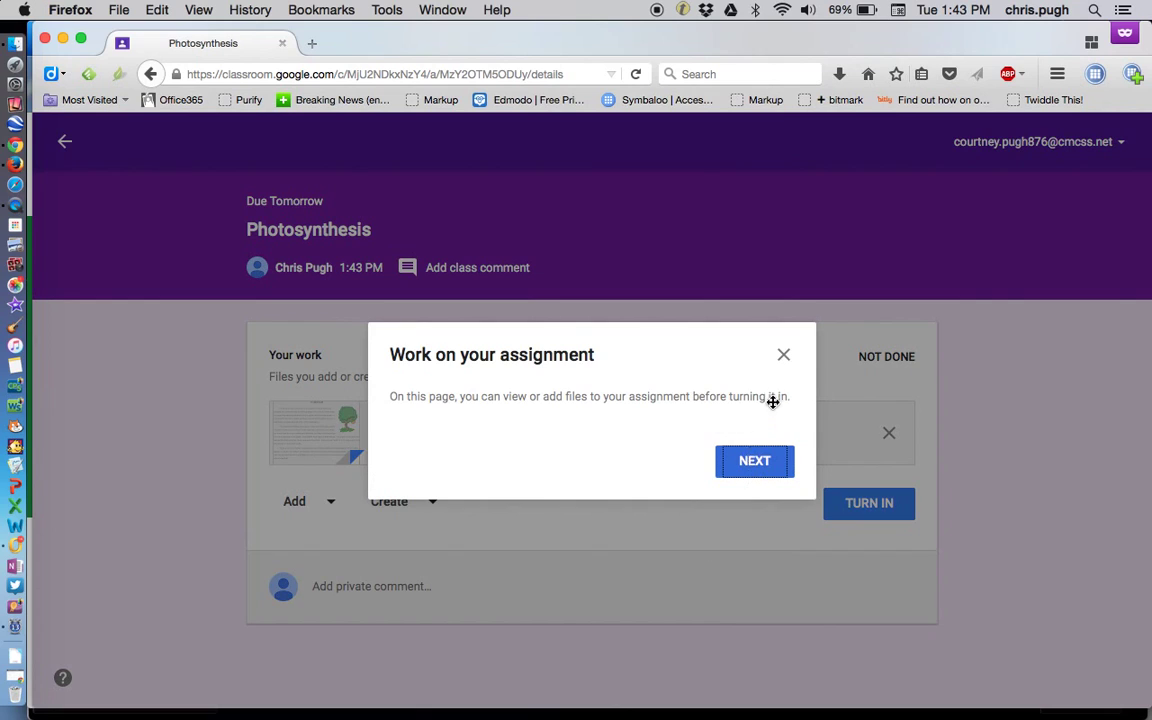
click(784, 358)
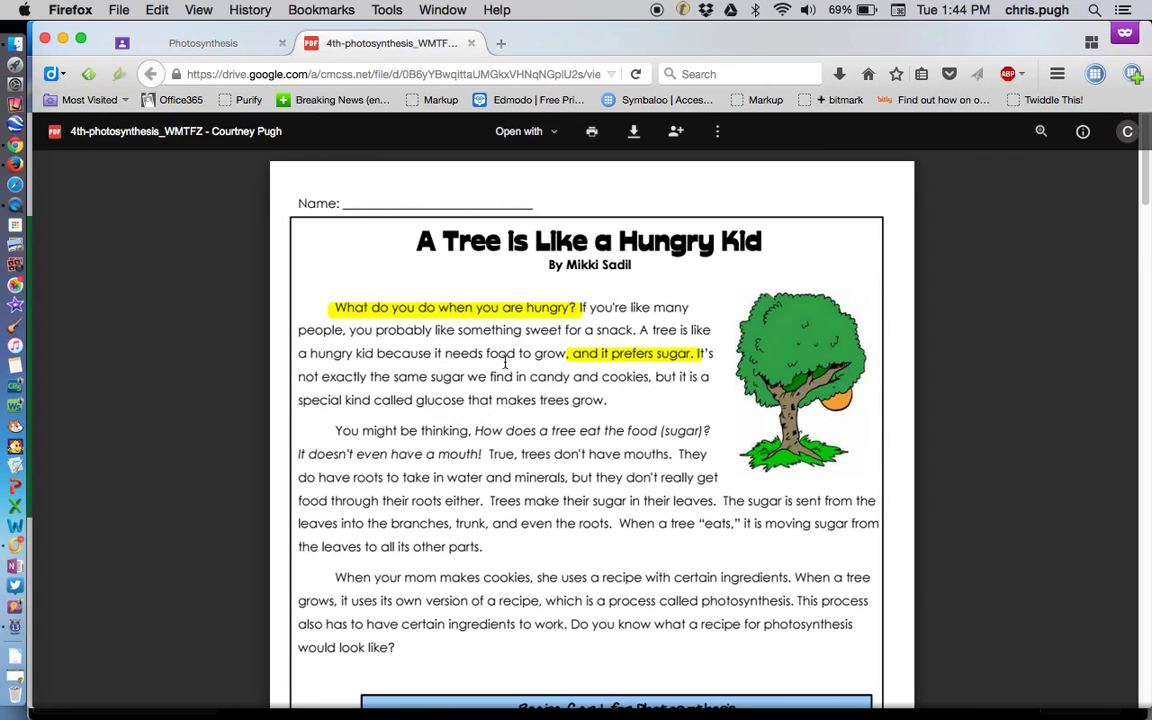
- Open the student's worksheet copy with DocHub and allow DocHub access to the account
click(555, 134)
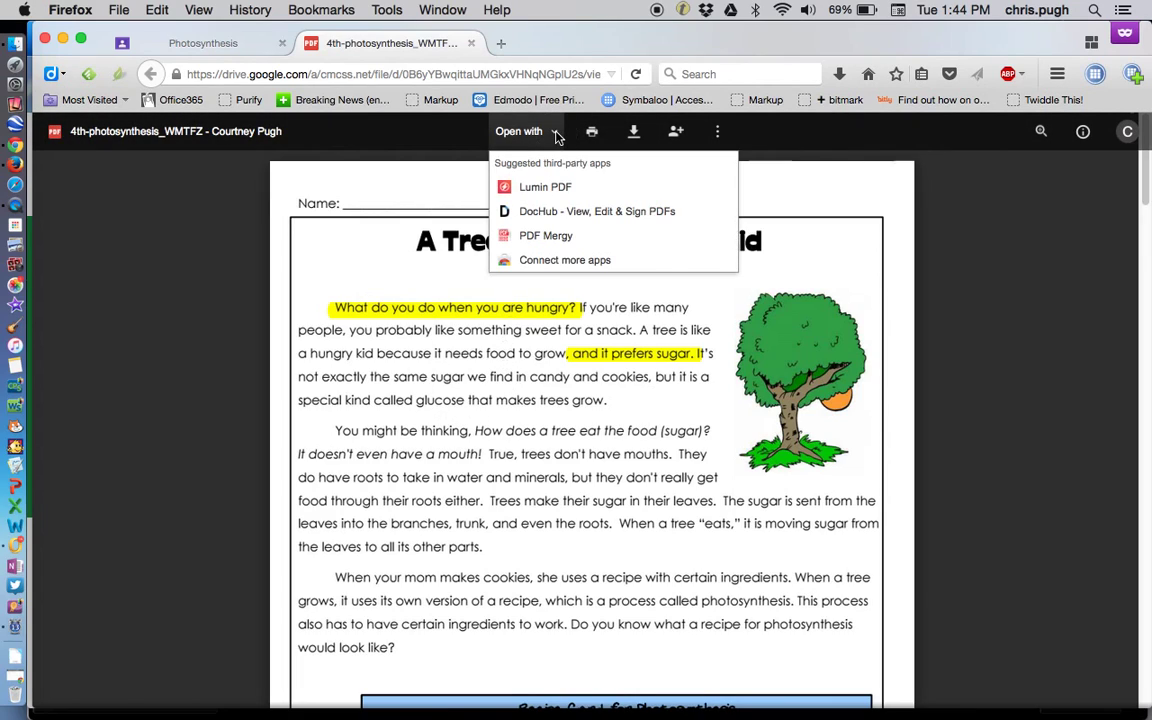
click(568, 215)
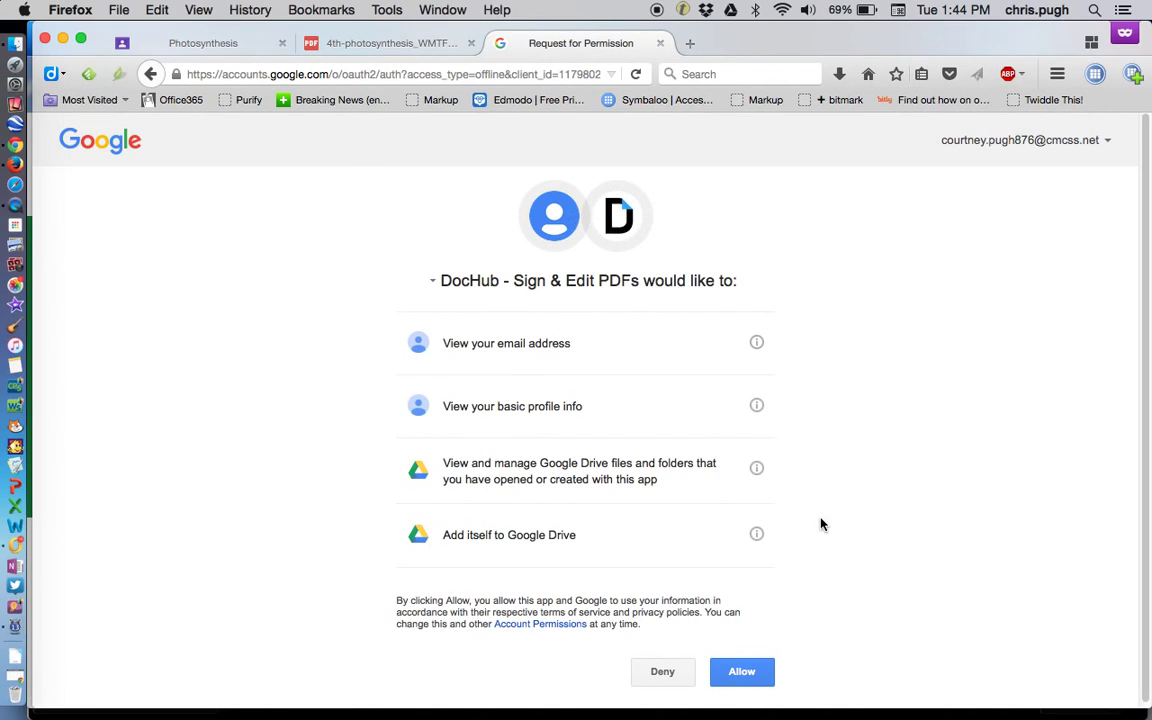
click(742, 672)
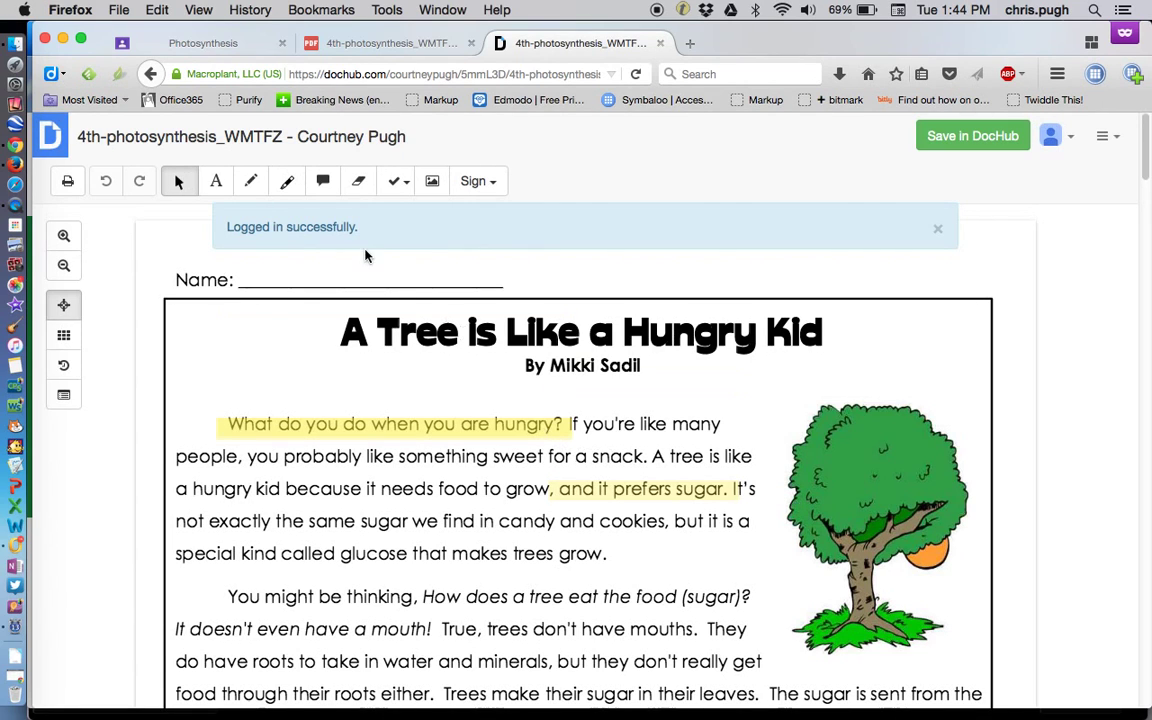
- Add the text note 'This is great!' beside the worksheet title
click(216, 181)
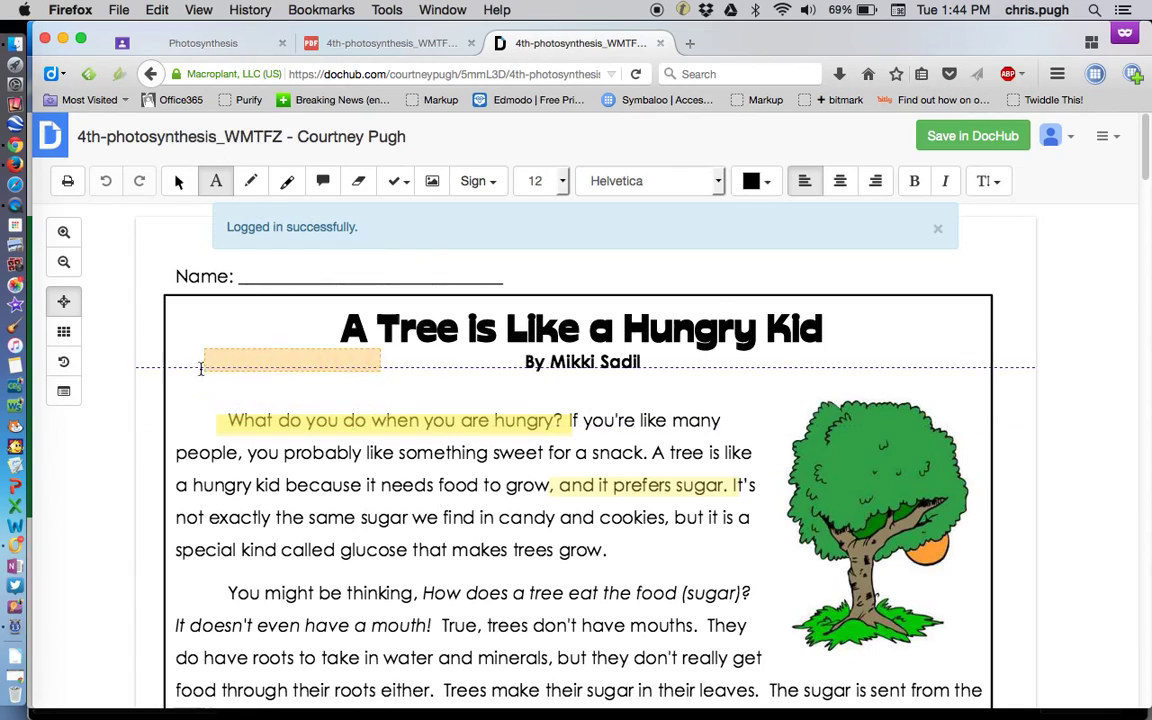
click(191, 375)
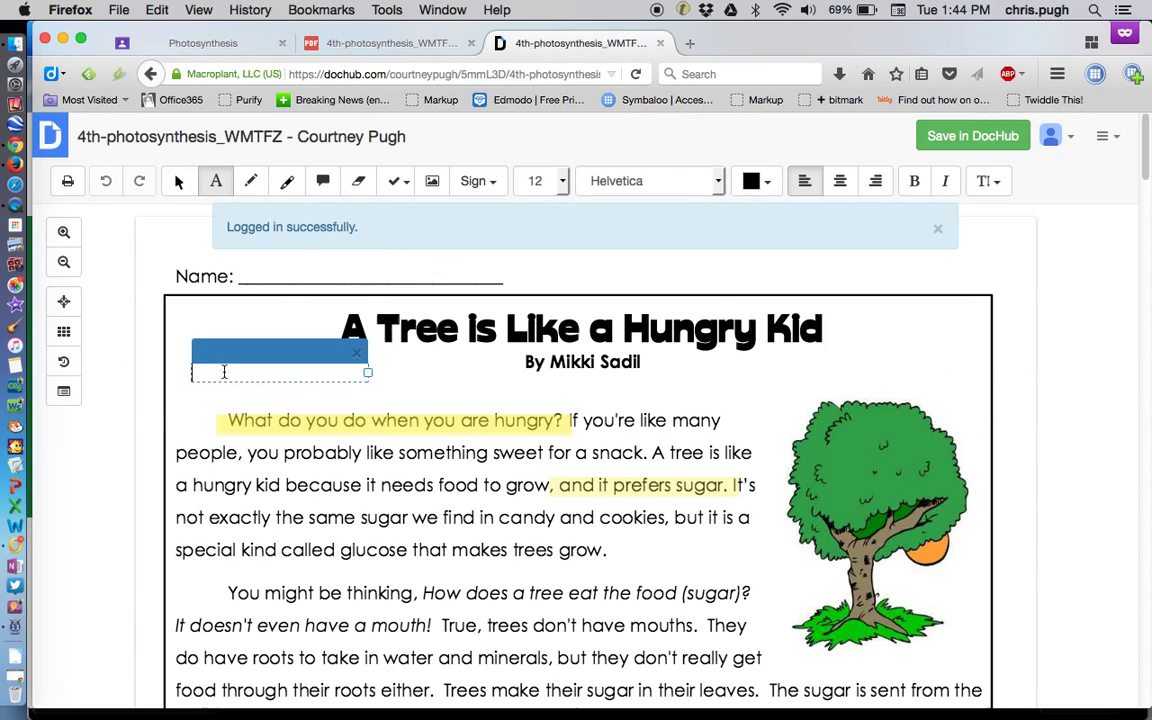
text(This is great!)
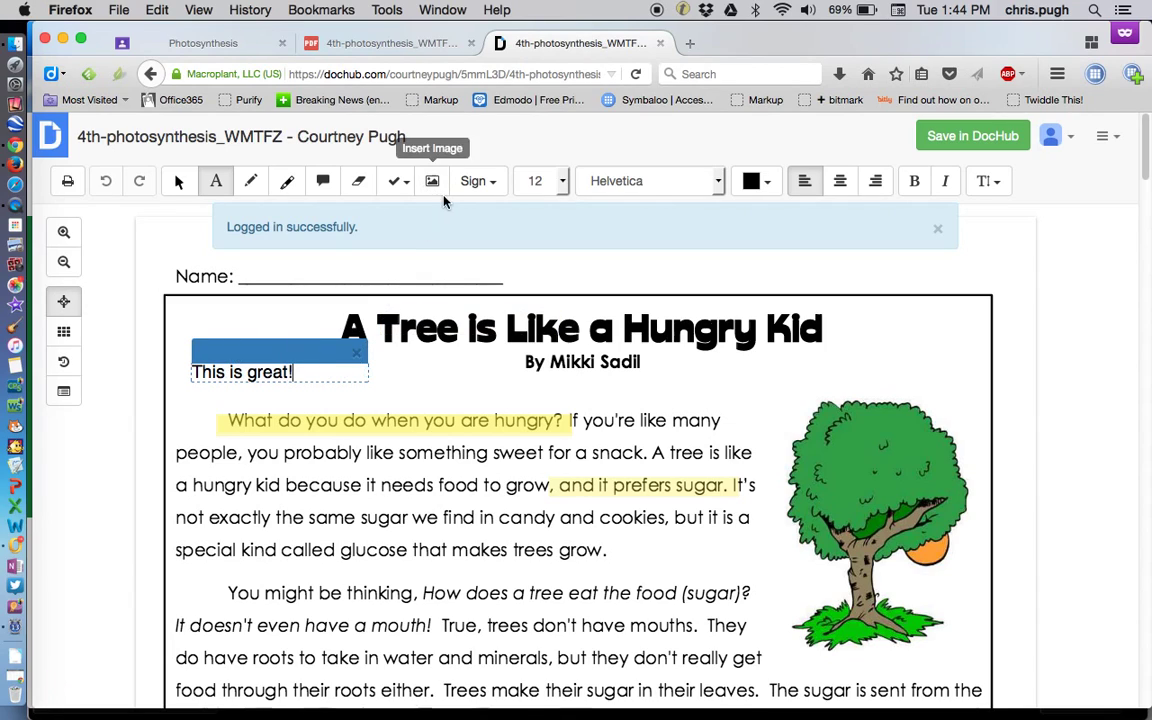
- Highlight the word 'glucose' and export the worksheet to Google Drive
click(287, 182)
drag(341, 549, 408, 551)
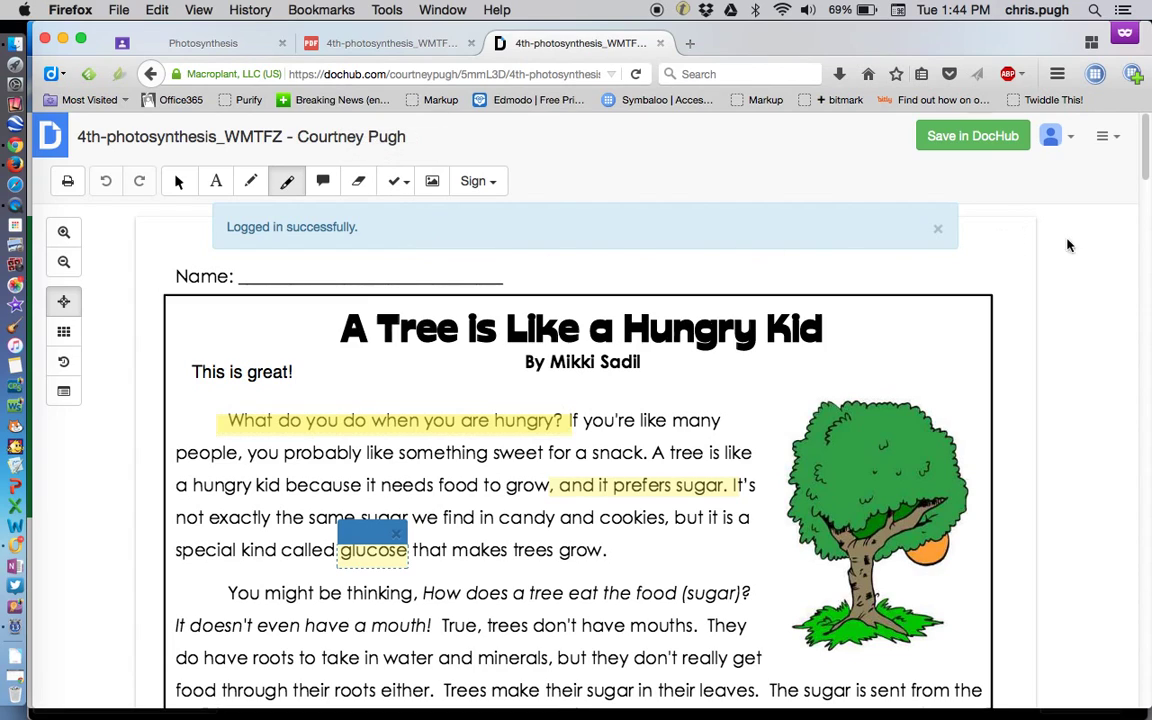
click(1104, 137)
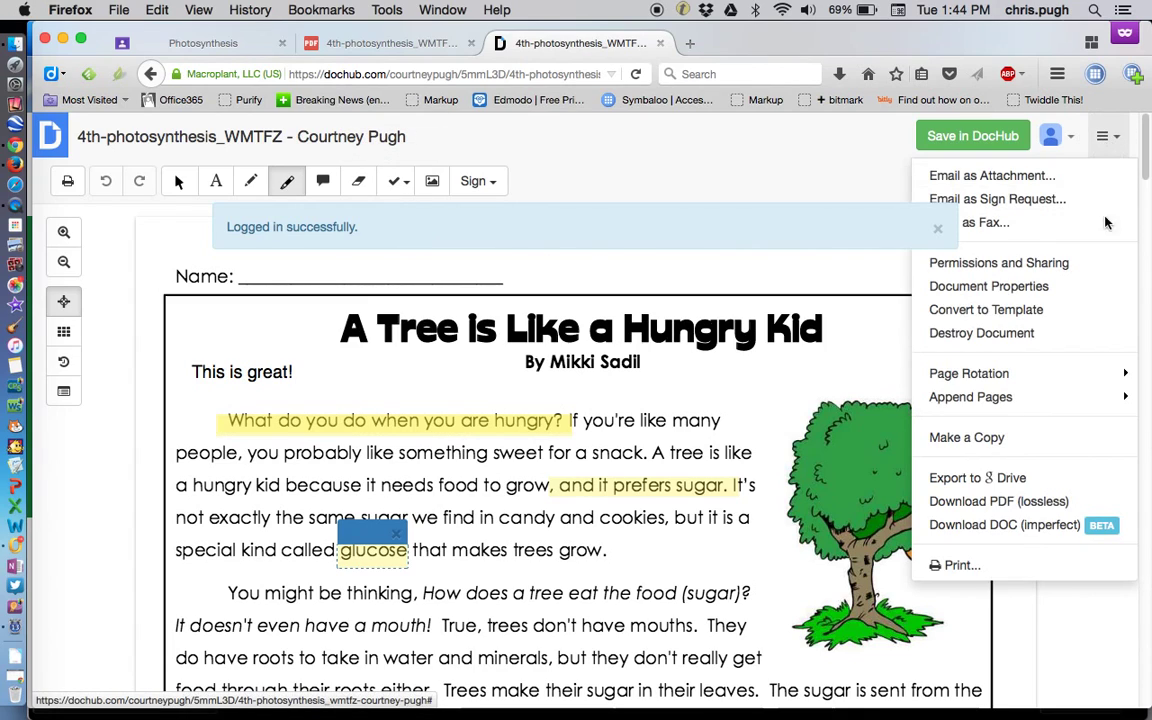
click(1020, 479)
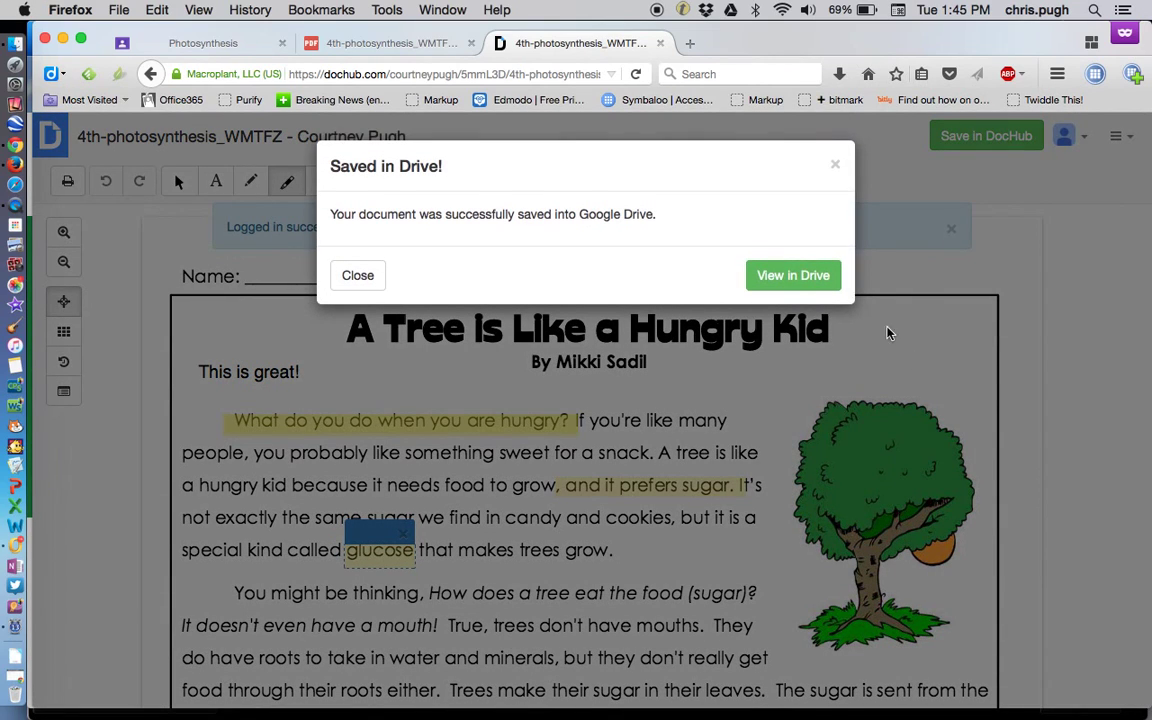
- Open the saved worksheet in Google Drive, starting a rename but cancelling to keep its name
click(821, 279)
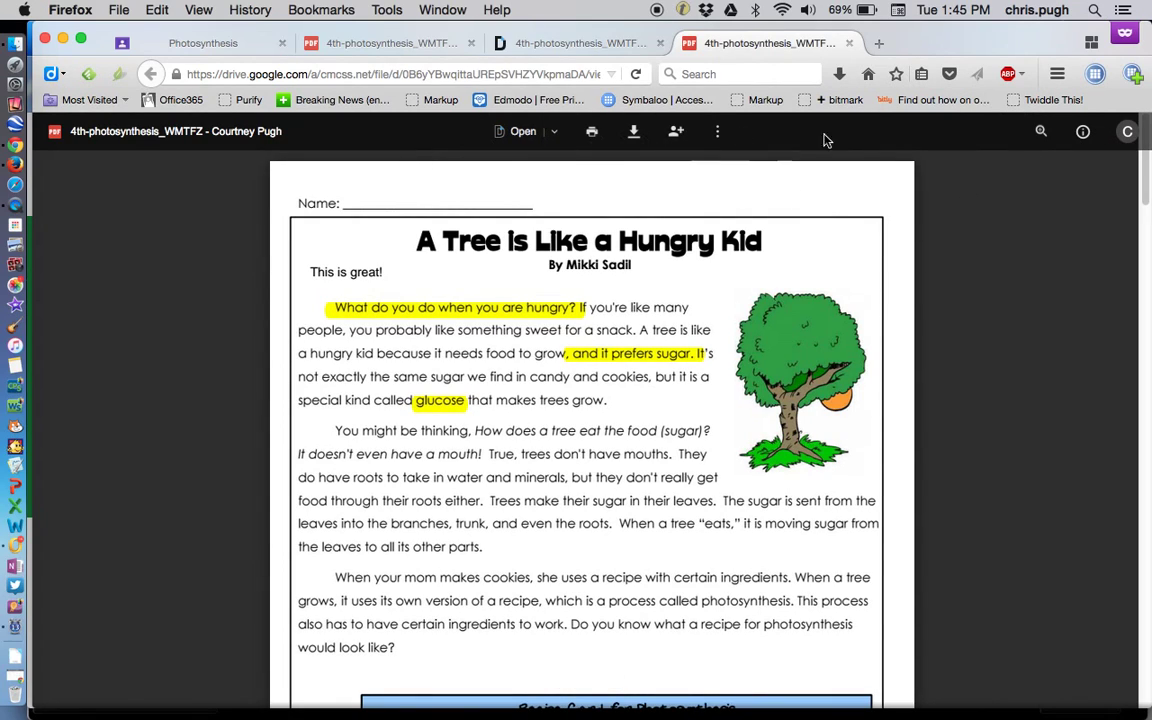
click(1010, 260)
click(265, 133)
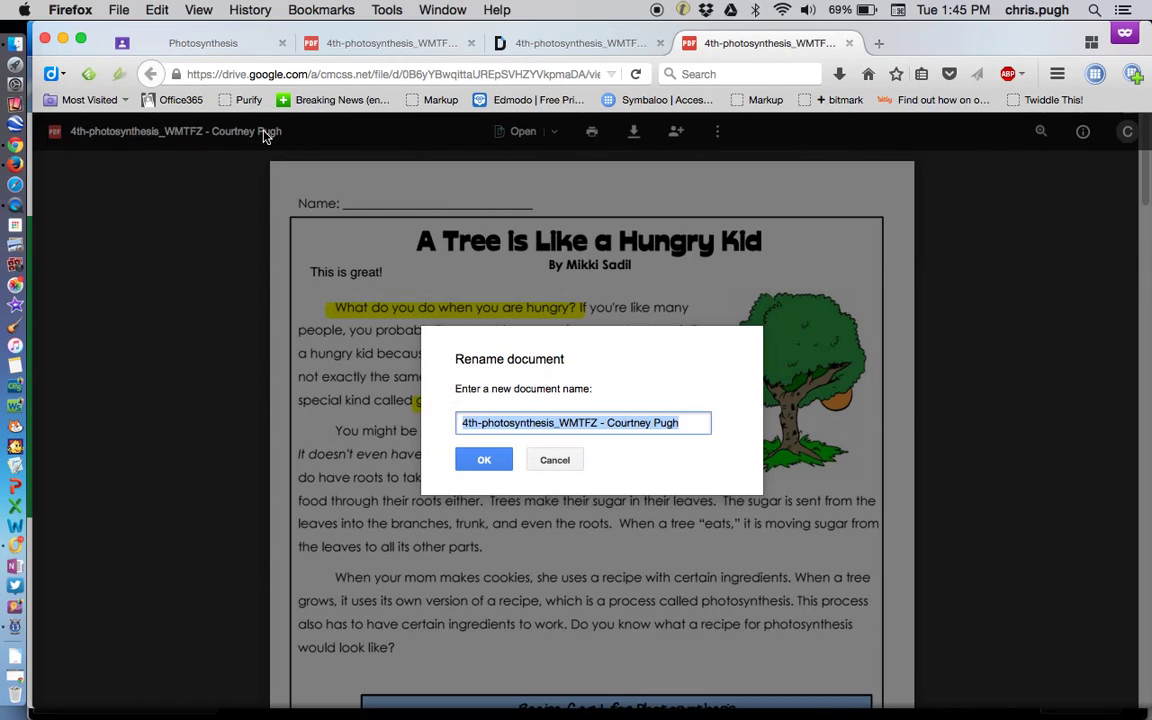
click(548, 464)
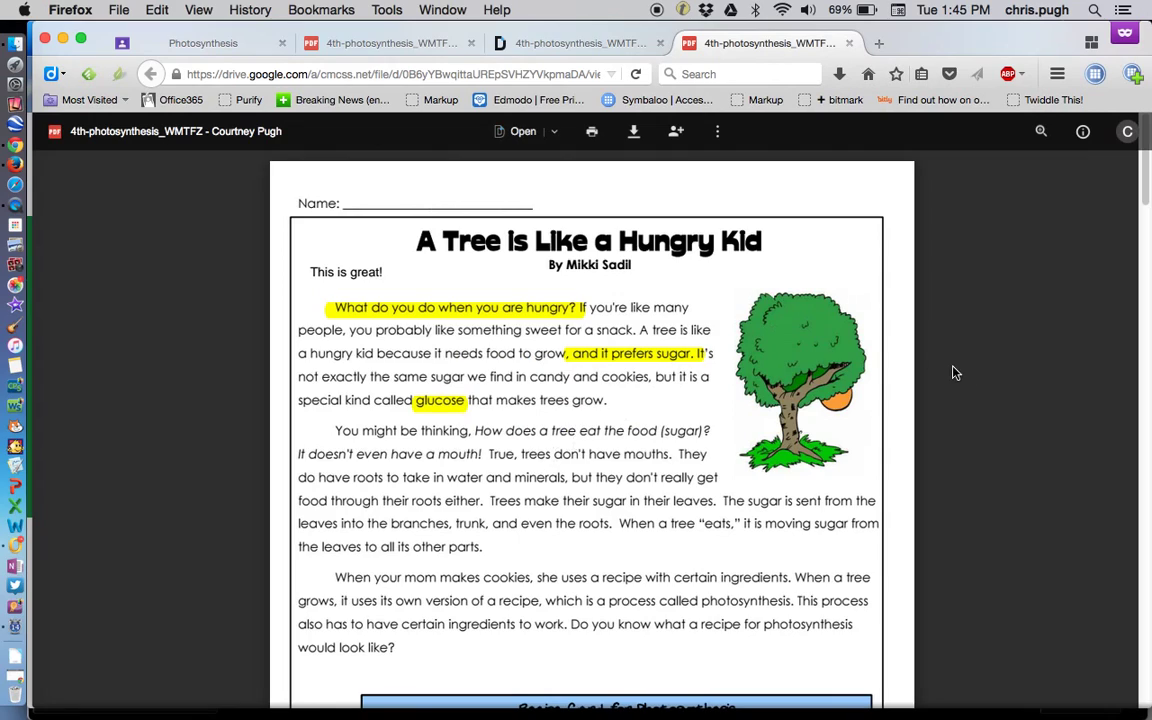
- Check the file's extra options, then trim the address to drive.google.com to reach My Drive
click(720, 135)
click(720, 135)
click(720, 135)
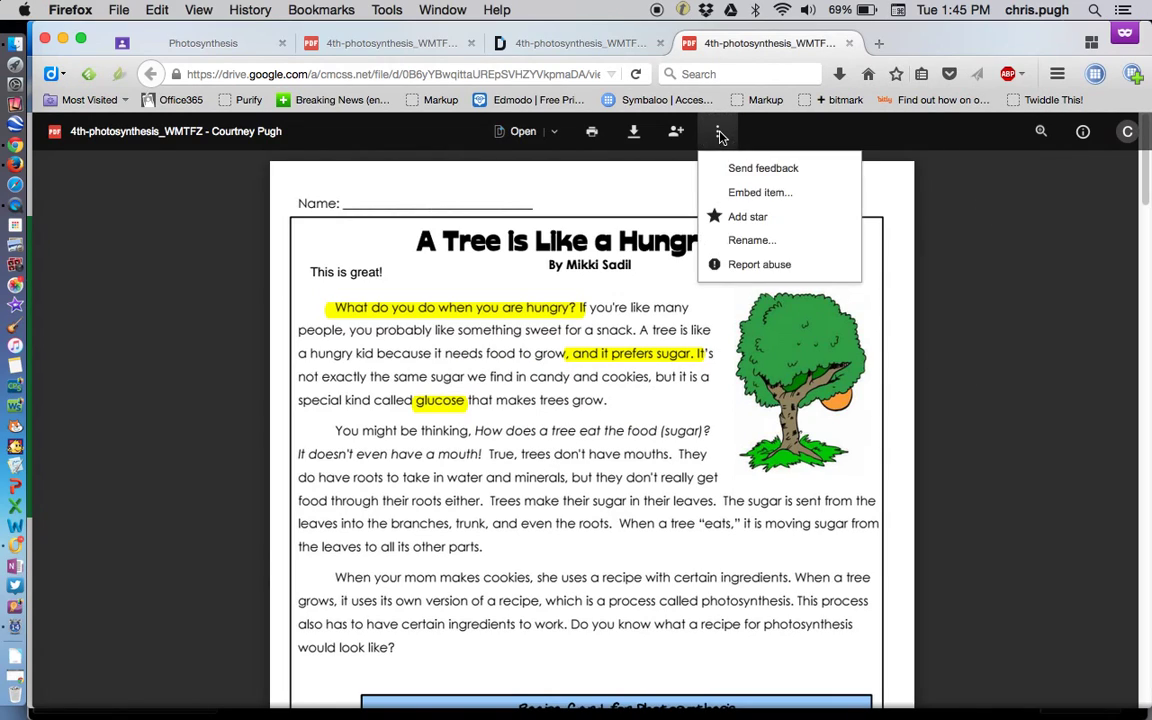
click(720, 135)
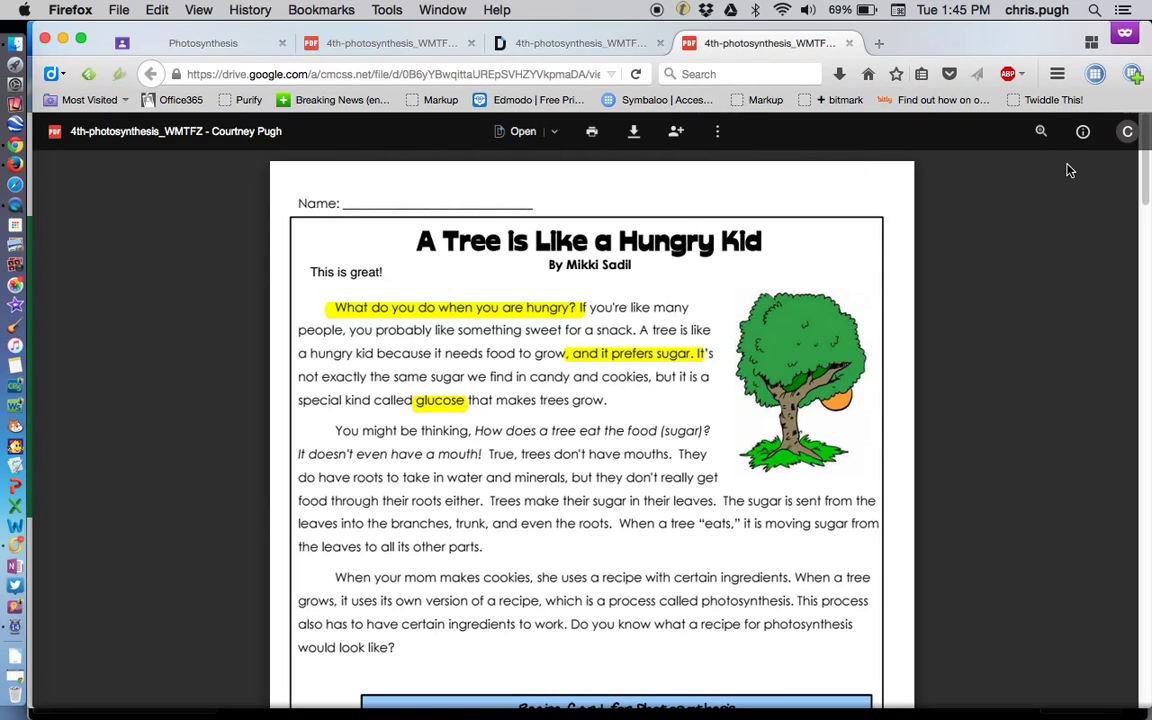
drag(310, 73, 683, 87)
key(BackSpace)
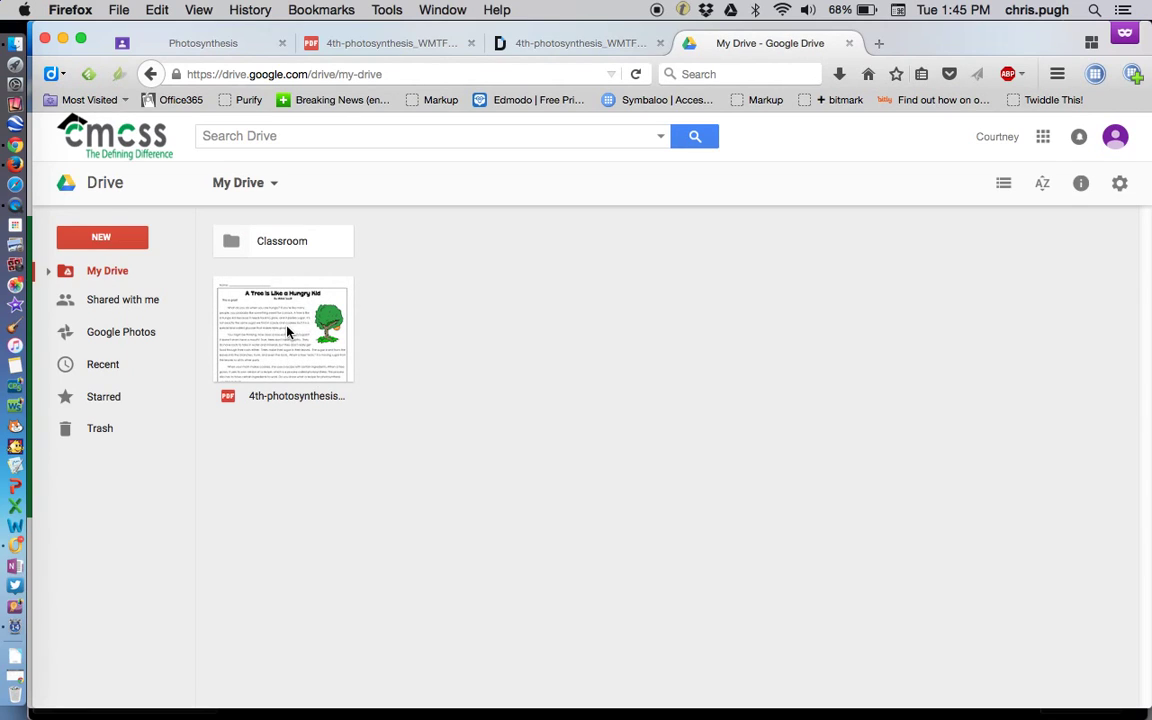
- Attach the annotated worksheet PDF from Google Drive to the Photosynthesis assignment
click(232, 46)
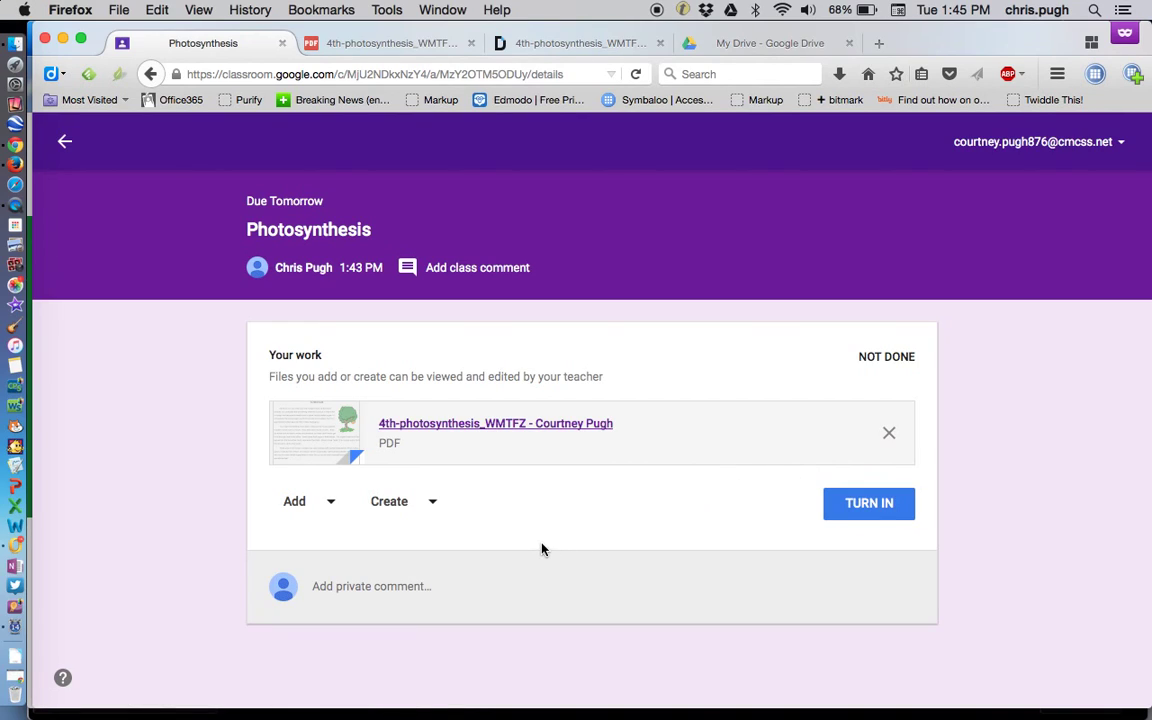
click(332, 504)
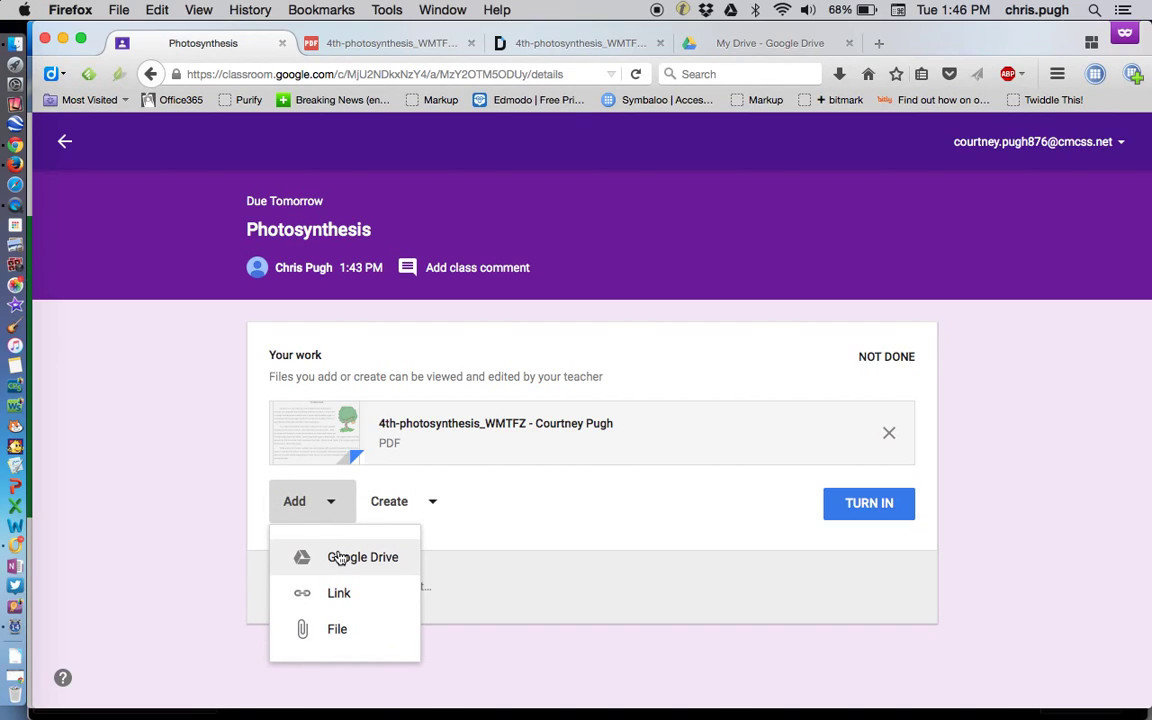
click(337, 556)
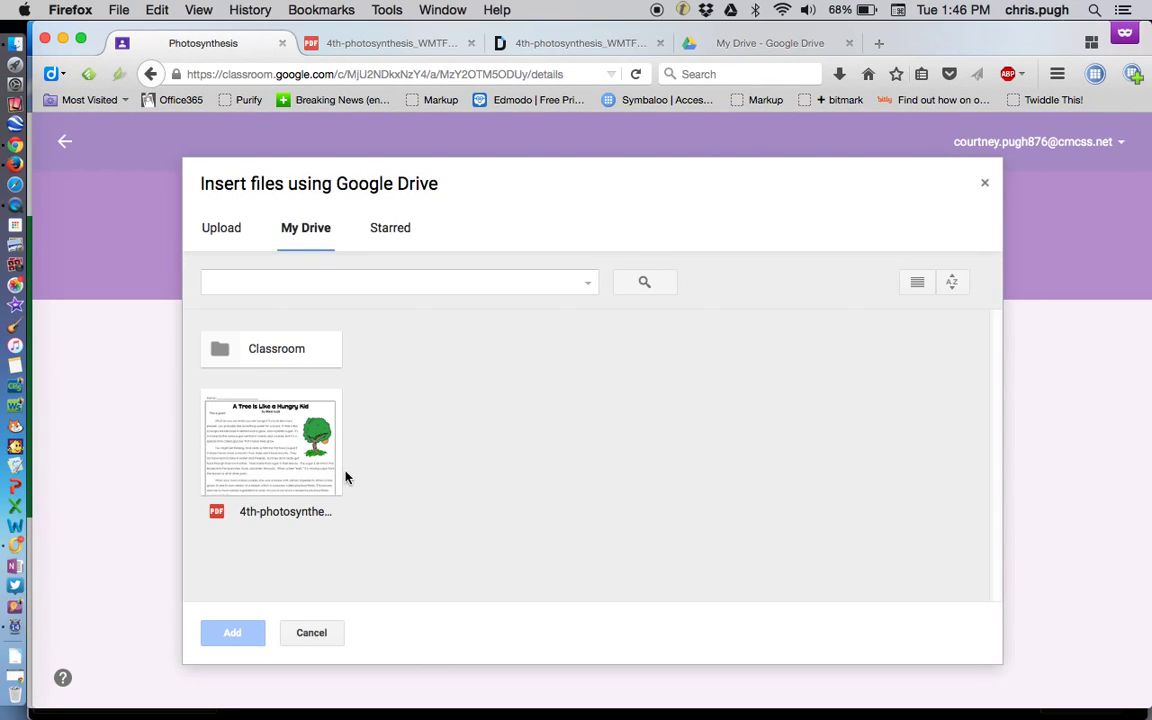
click(284, 465)
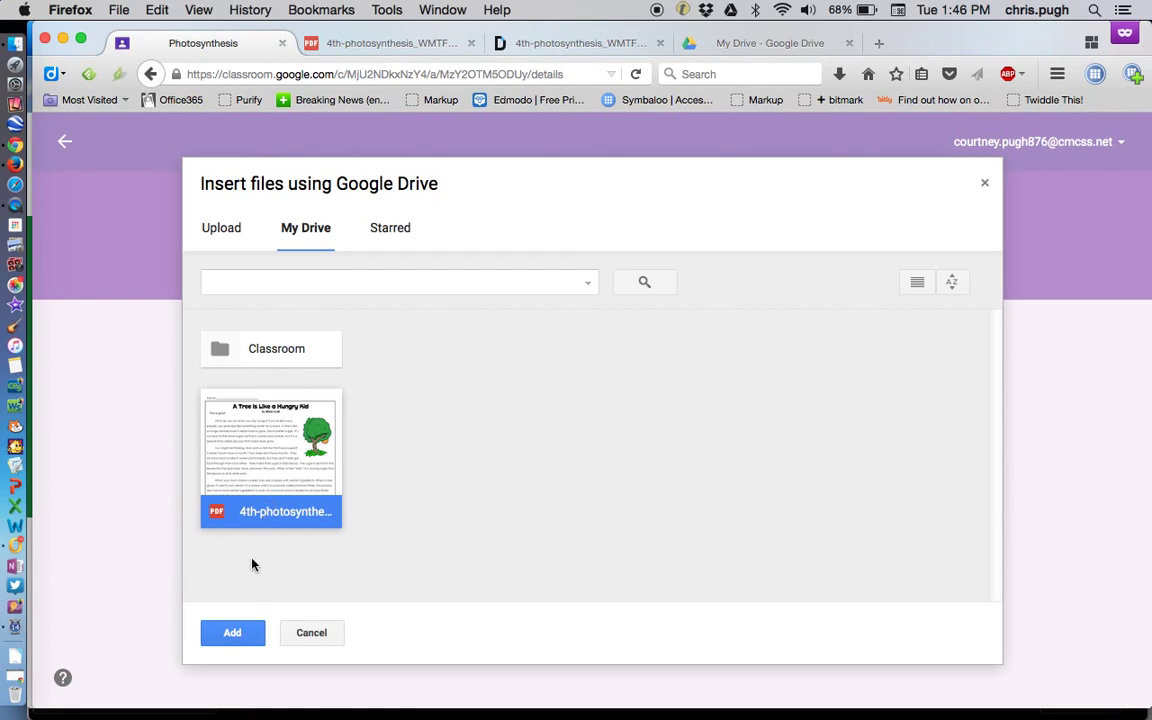
click(240, 636)
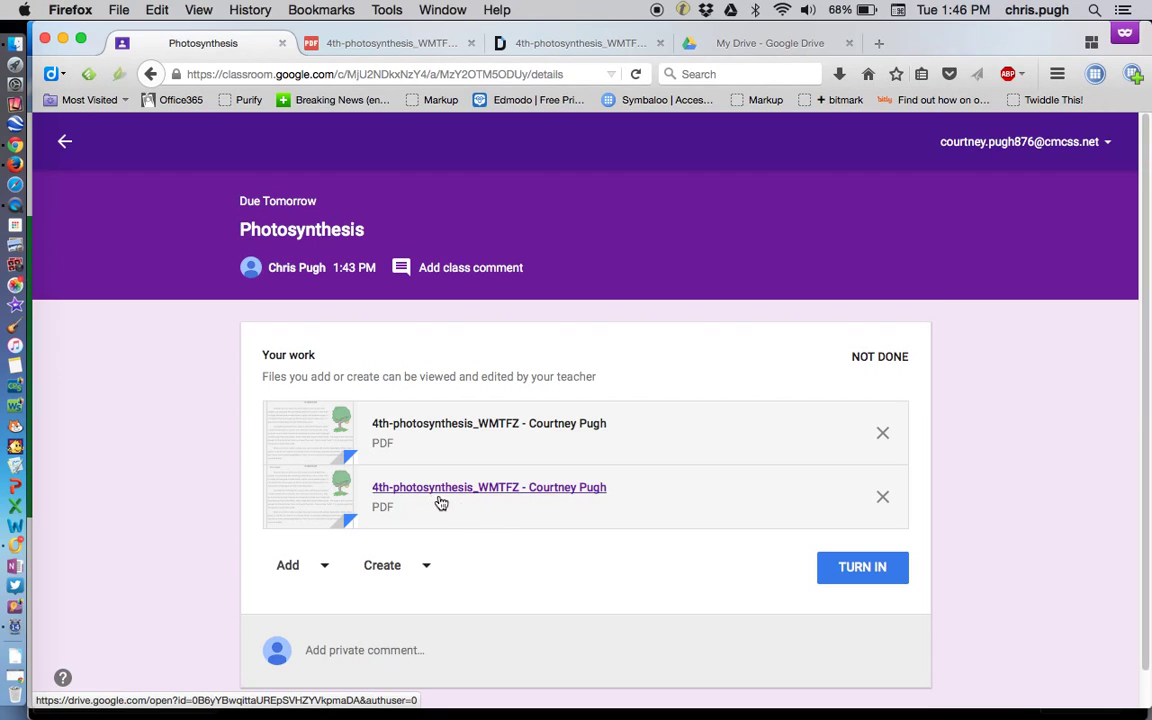
- Turn in the assignment with both attachments and open the first attached worksheet
click(861, 567)
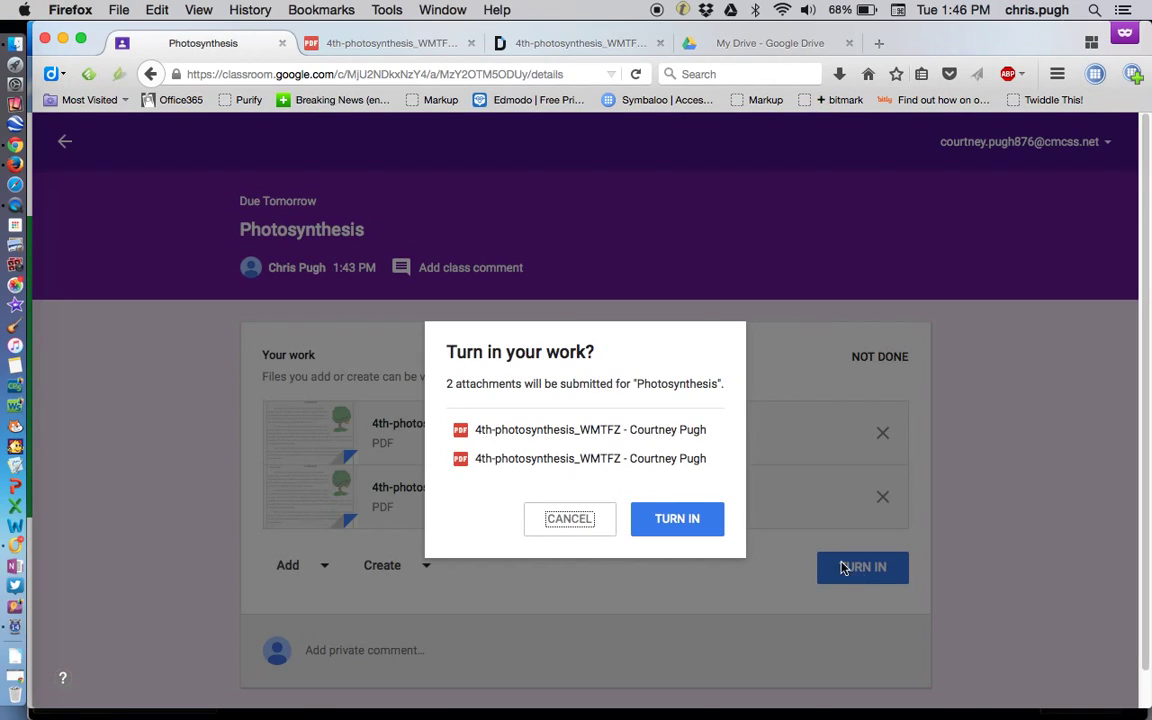
click(680, 522)
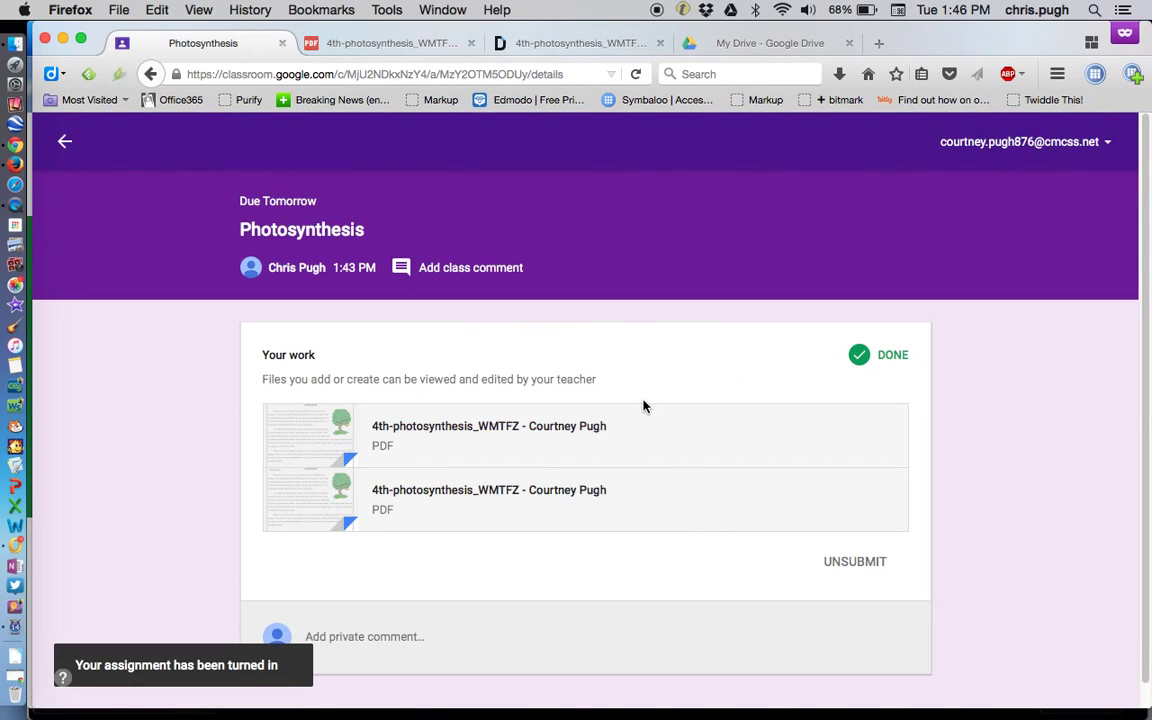
click(850, 443)
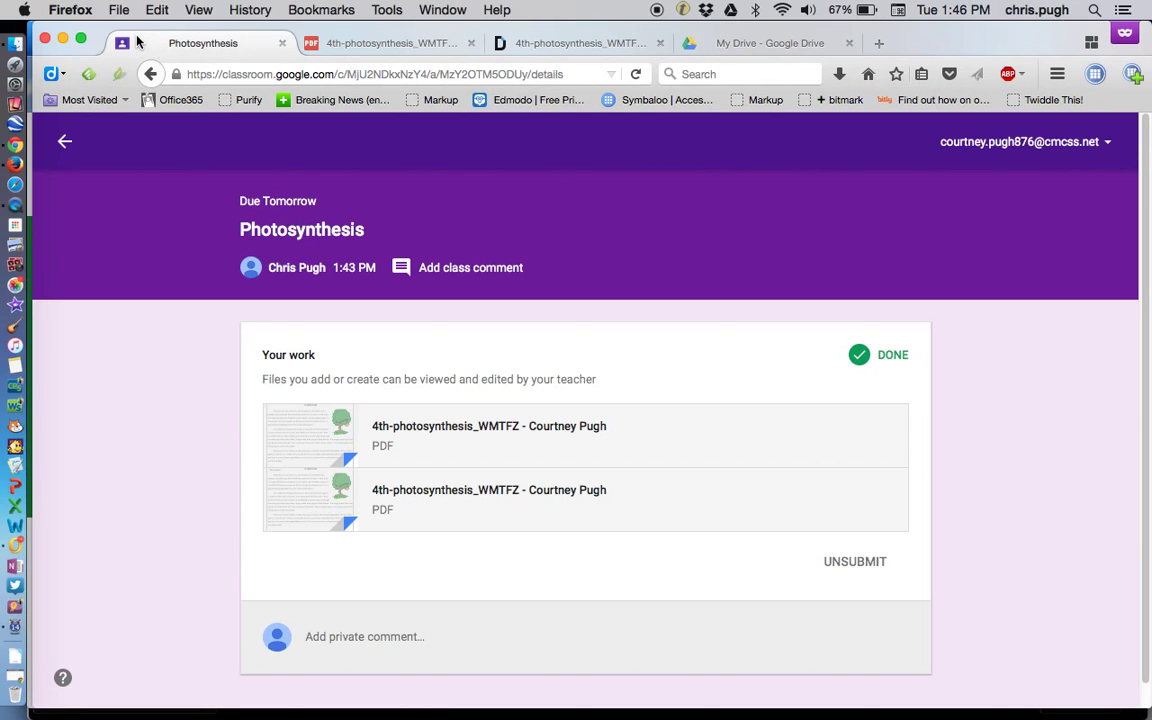
- In the teacher's Classroom window, open the student's turned-in submission from the Done list
key(super+Tab)
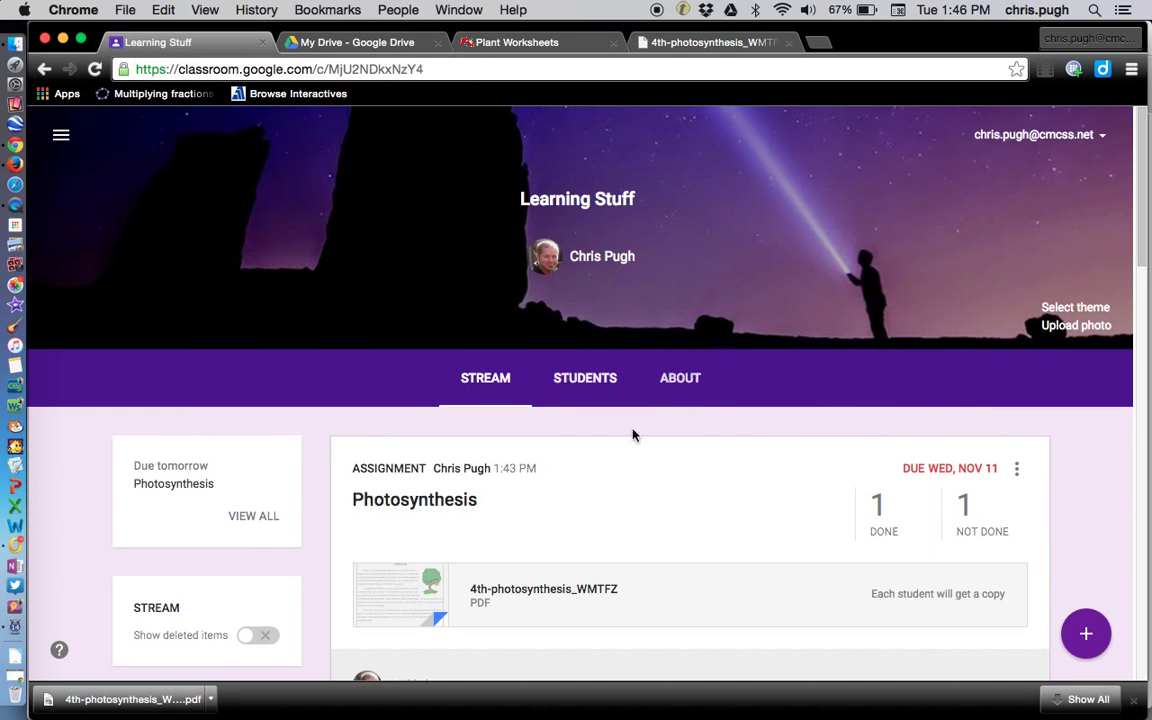
click(880, 534)
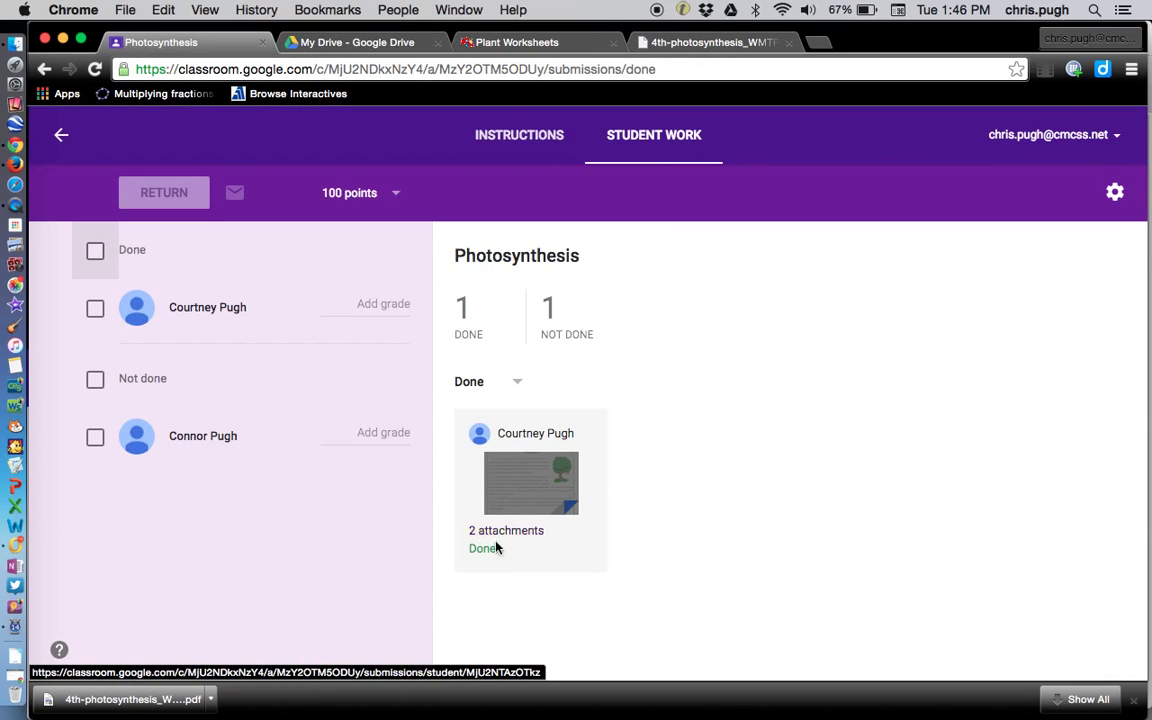
click(530, 496)
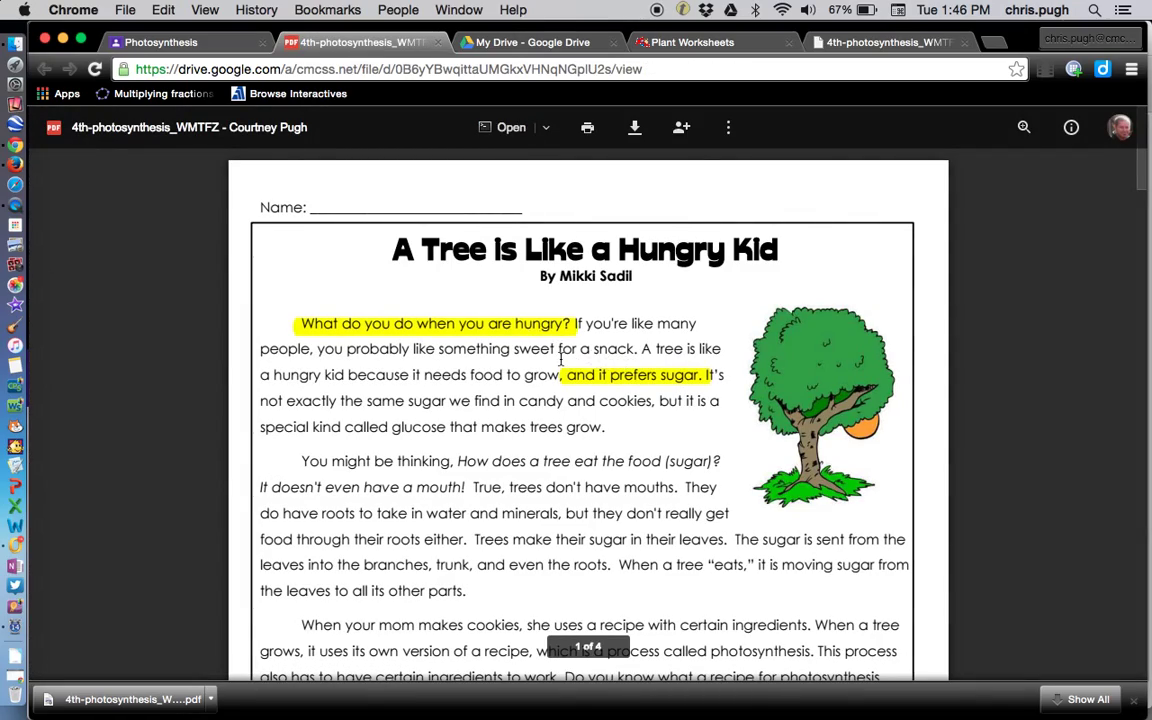
- Review the attached worksheet PDFs and close their tabs to return to the submission
scroll(561, 360, down, 15)
scroll(561, 364, up, 15)
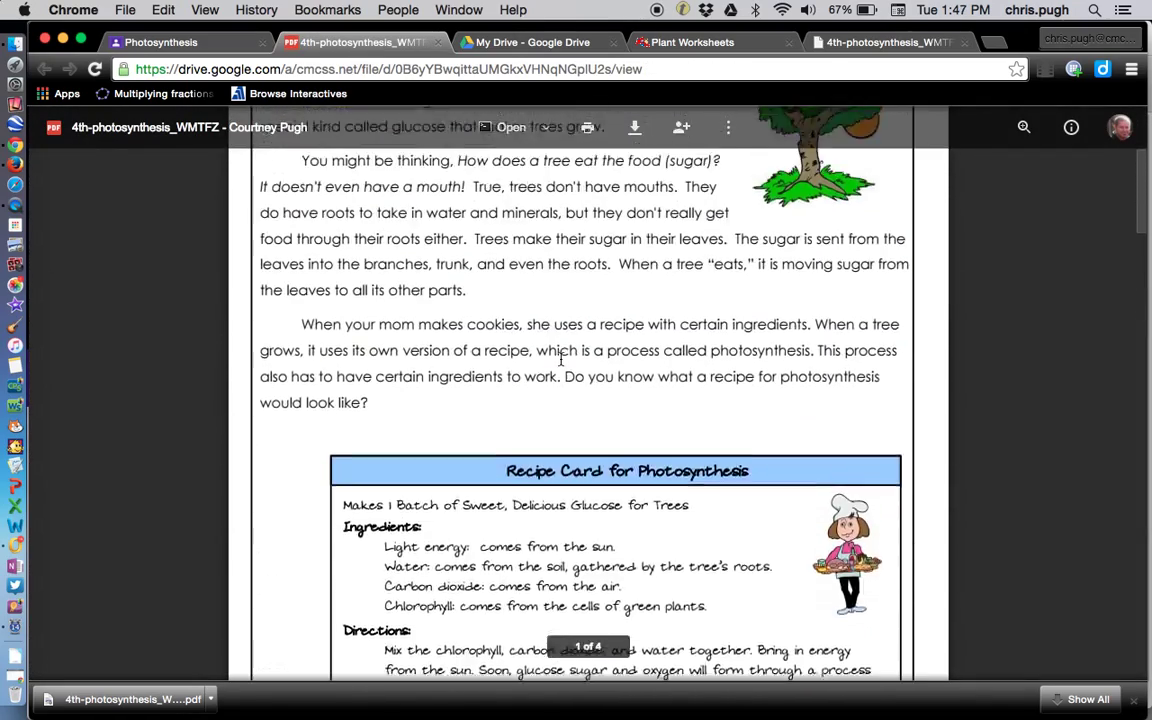
click(437, 44)
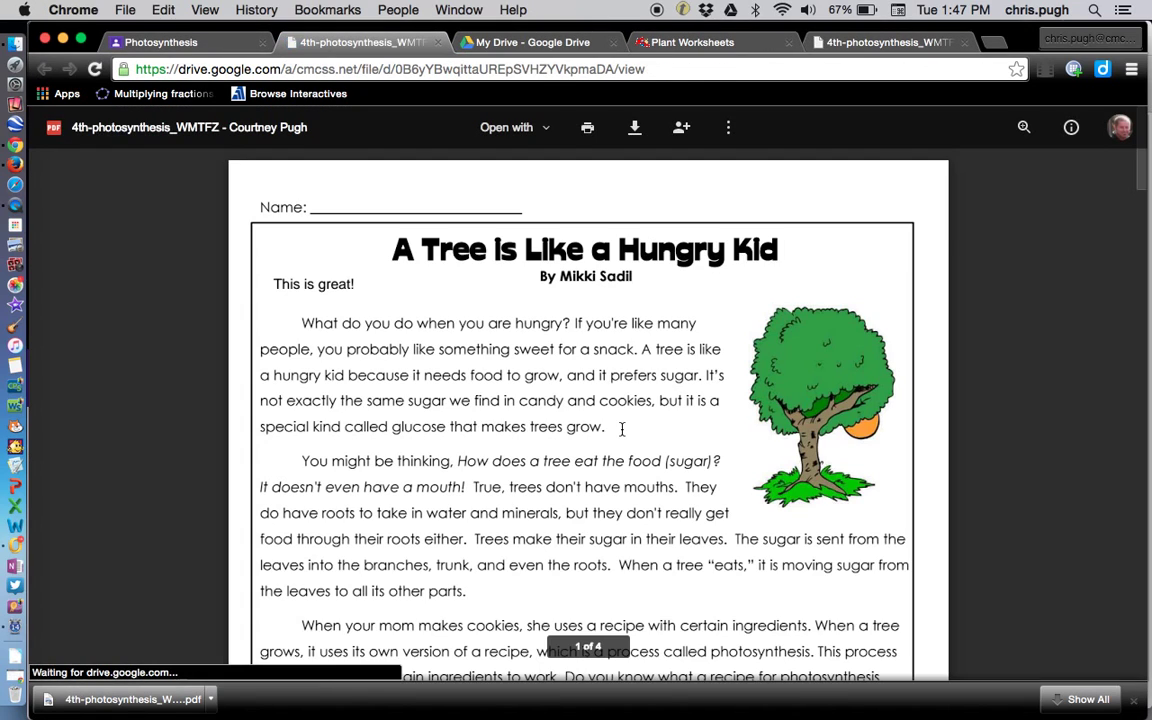
scroll(622, 430, down, 1)
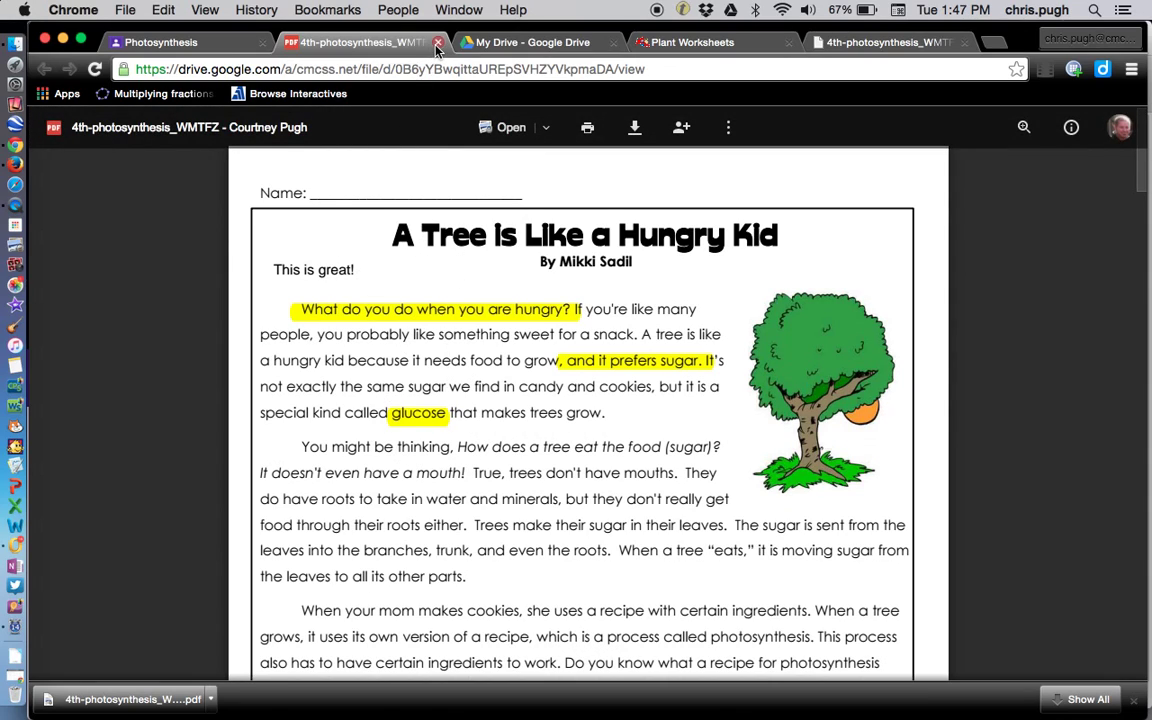
key(super+w)
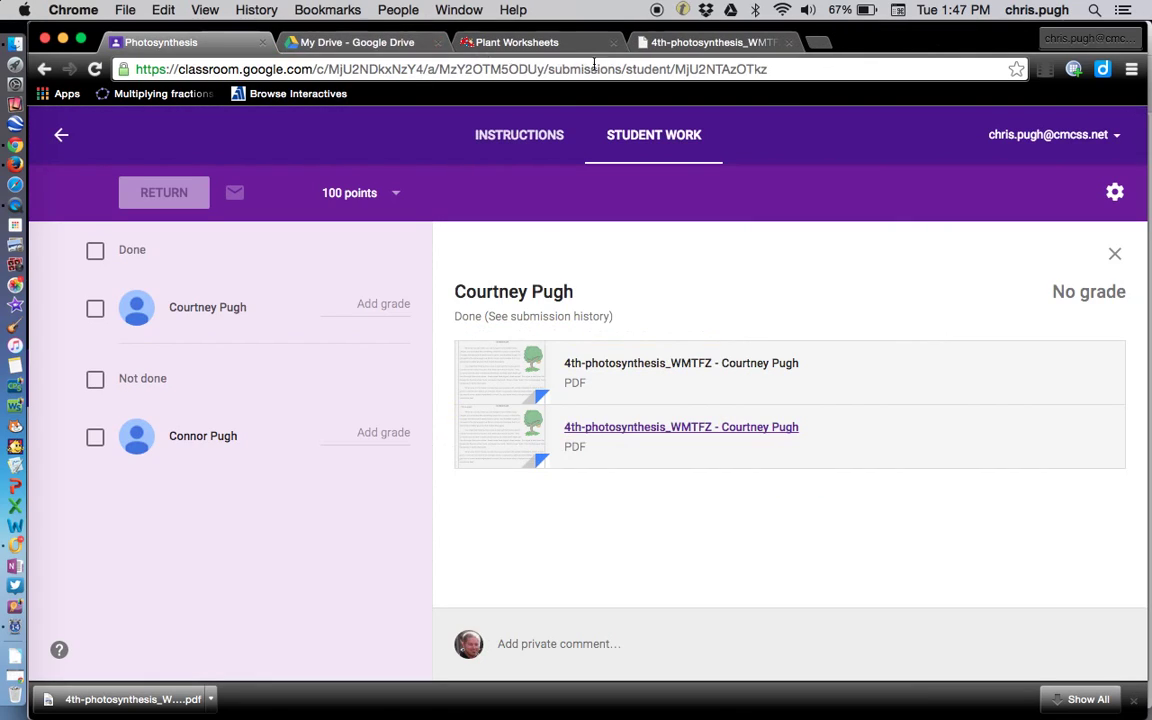
- Switch to the 4th-photosynthesis_WMTFZ.pdf tab showing the original unannotated worksheet
click(666, 43)
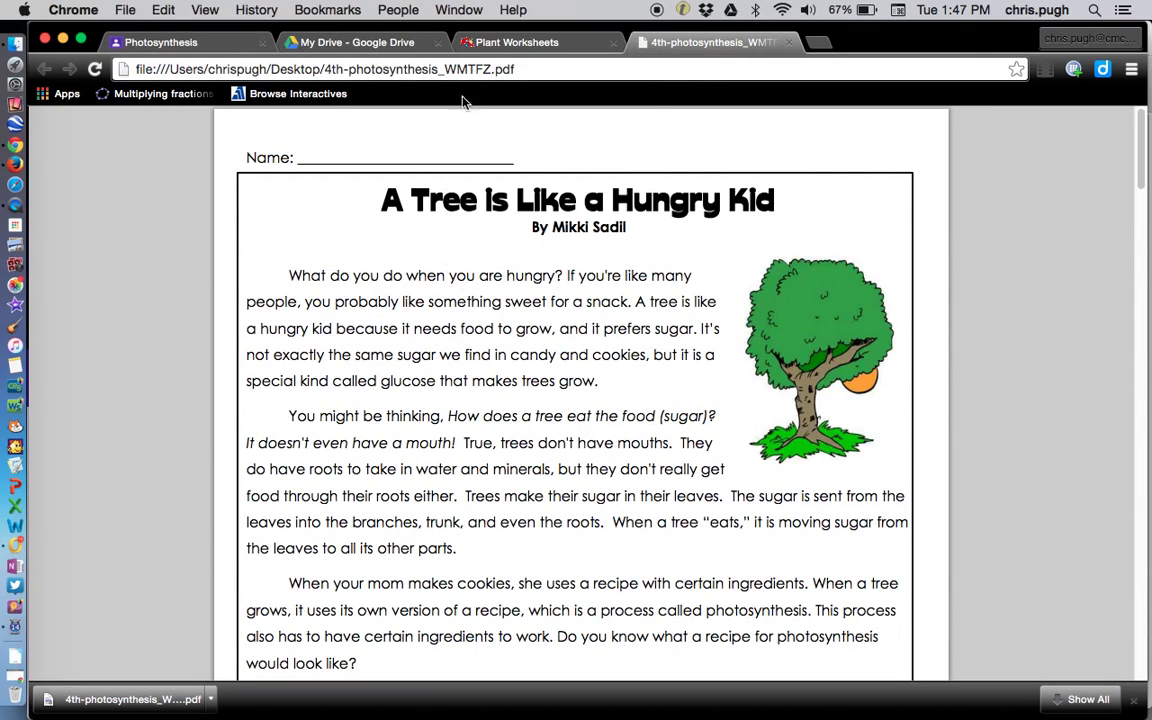